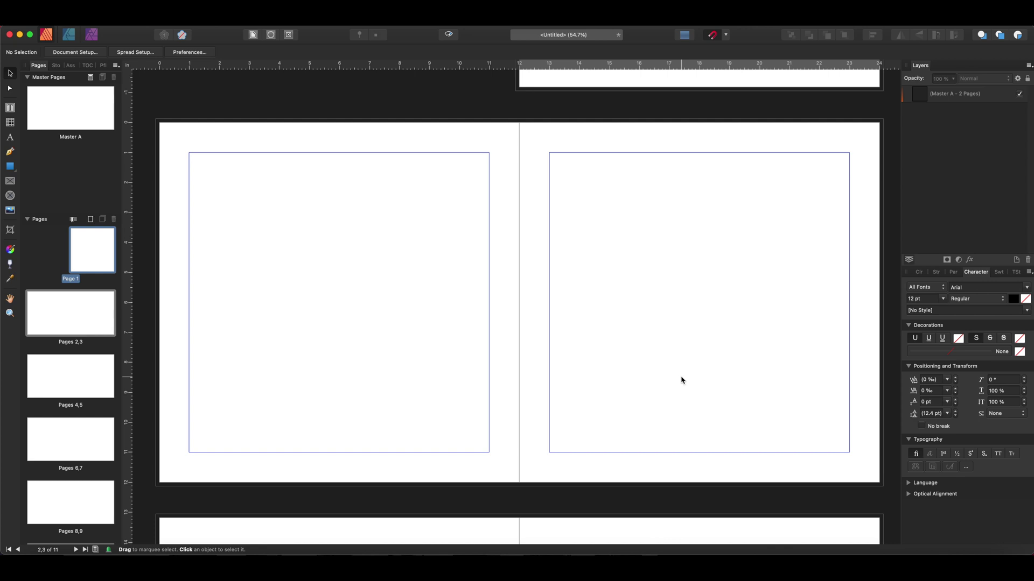
Draw a 10 × 10 in picture frame covering the left page's margin area.
scroll(653, 376, "right", 1)
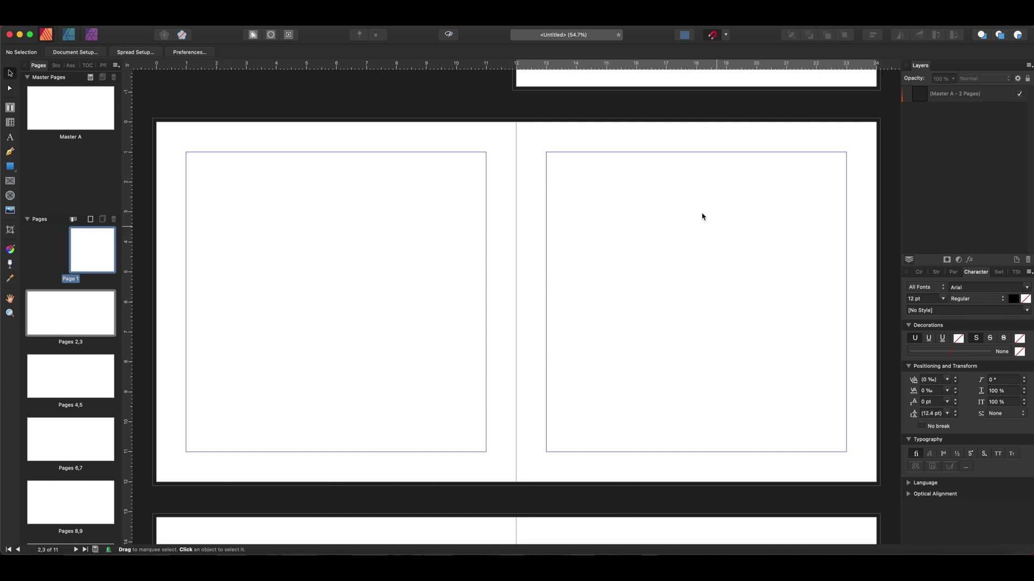
scroll(542, 302, "down", 10)
scroll(542, 303, "up", 10)
scroll(542, 303, "right", 3)
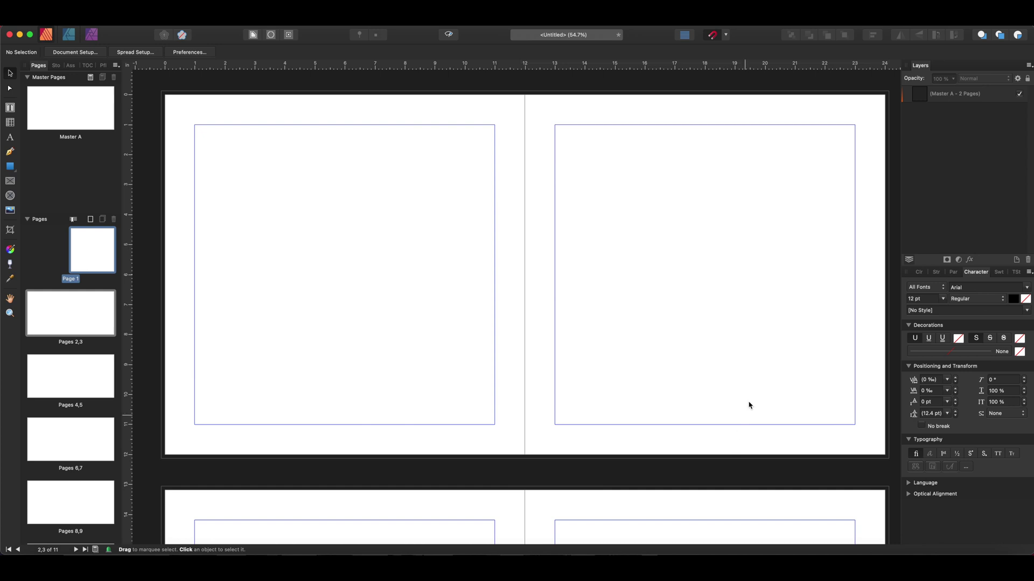
left_click(12, 184)
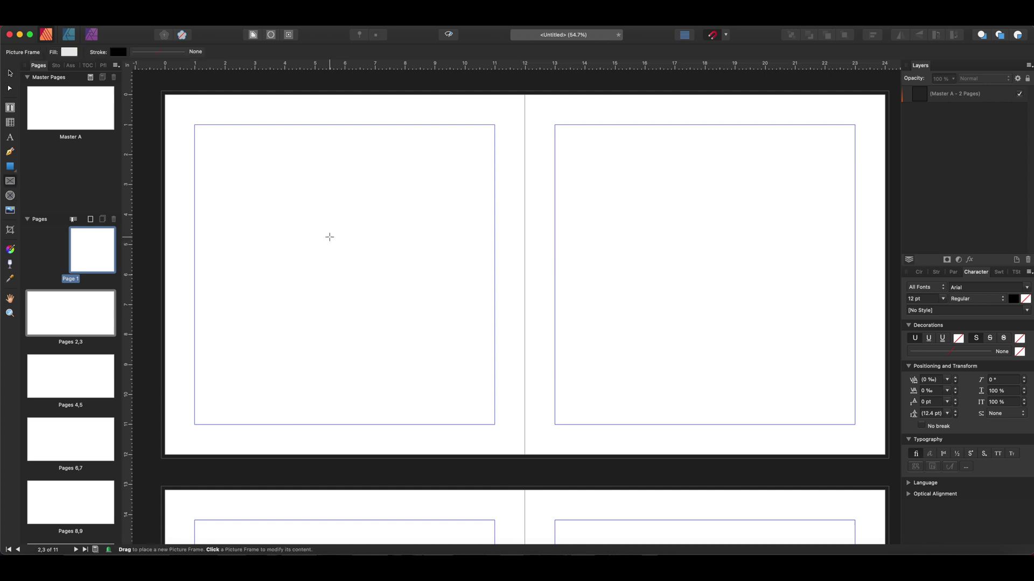
left_click_drag(194, 125, 493, 424)
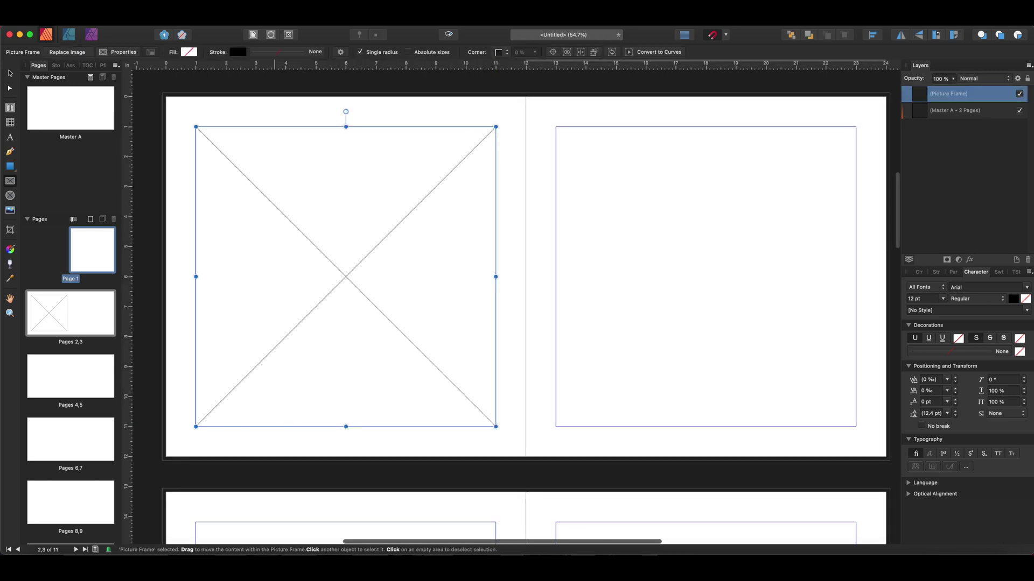
left_click(294, 16)
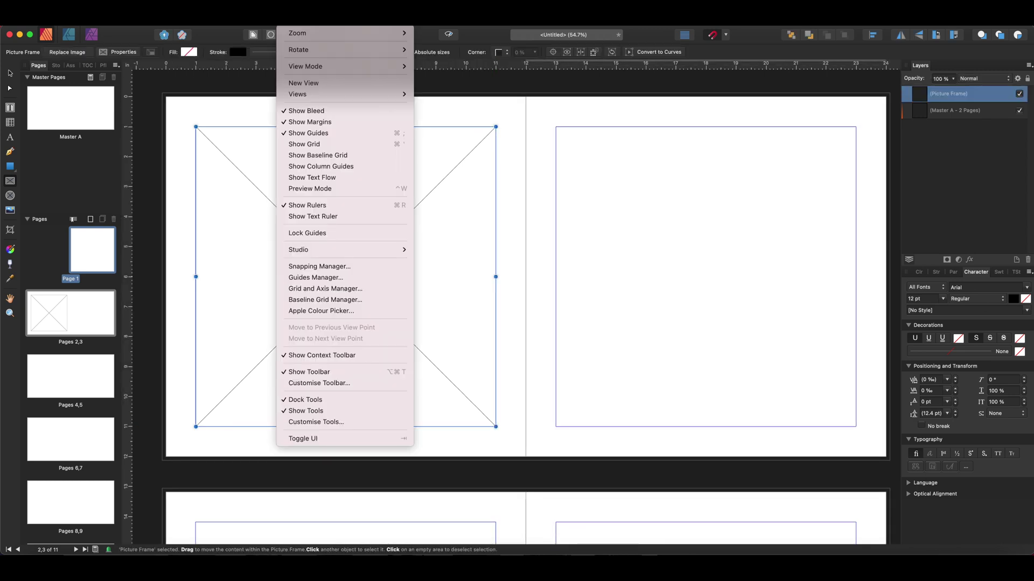
left_click(372, 266)
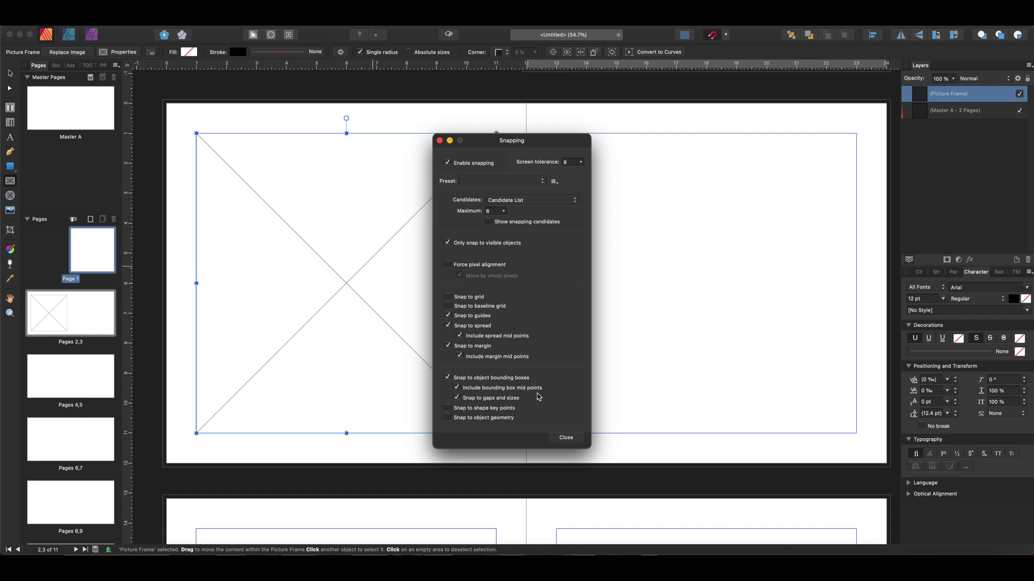
left_click(439, 141)
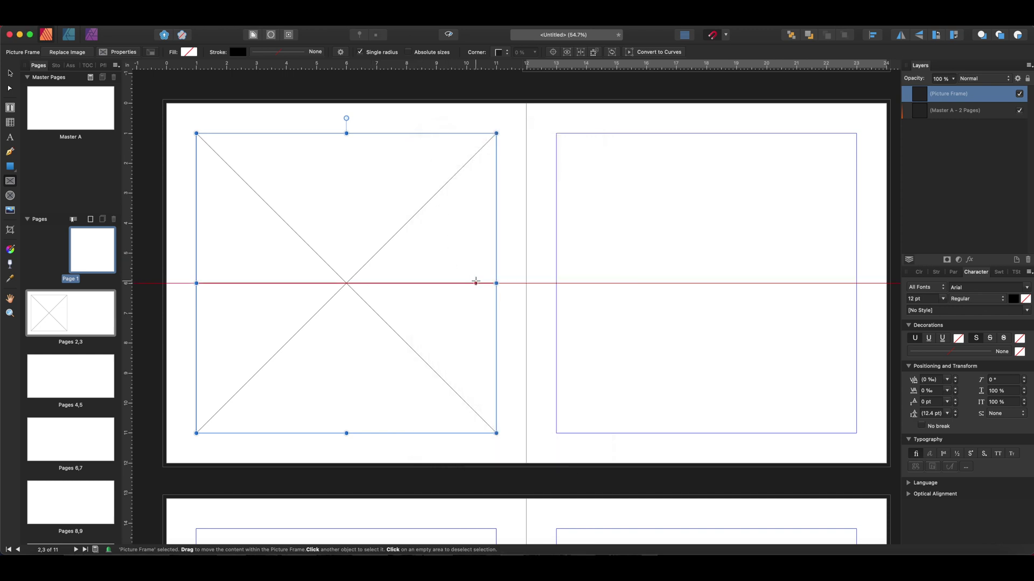
Duplicate the picture frame onto the right page's margins and deselect it.
key("v")
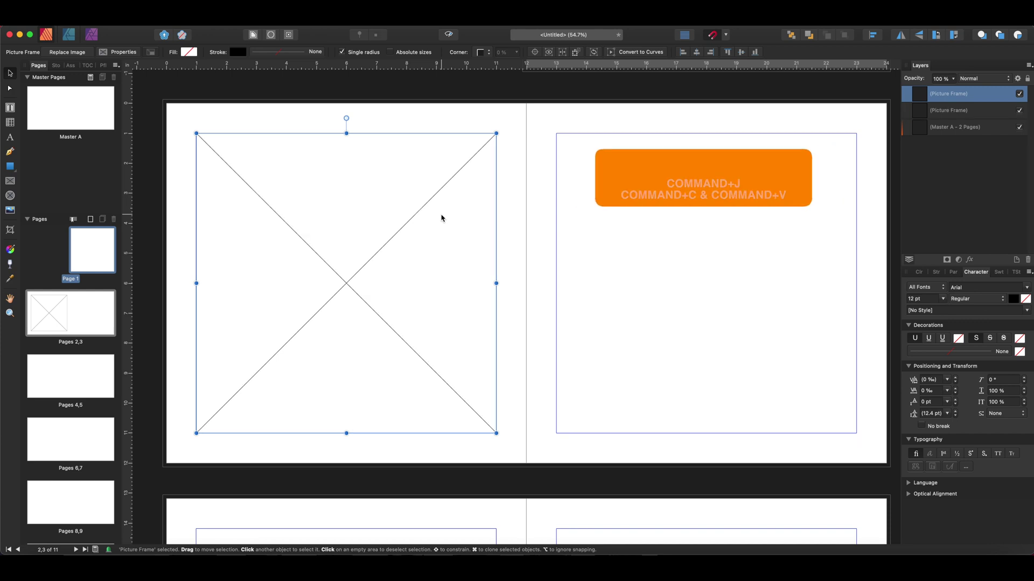
key("super+j")
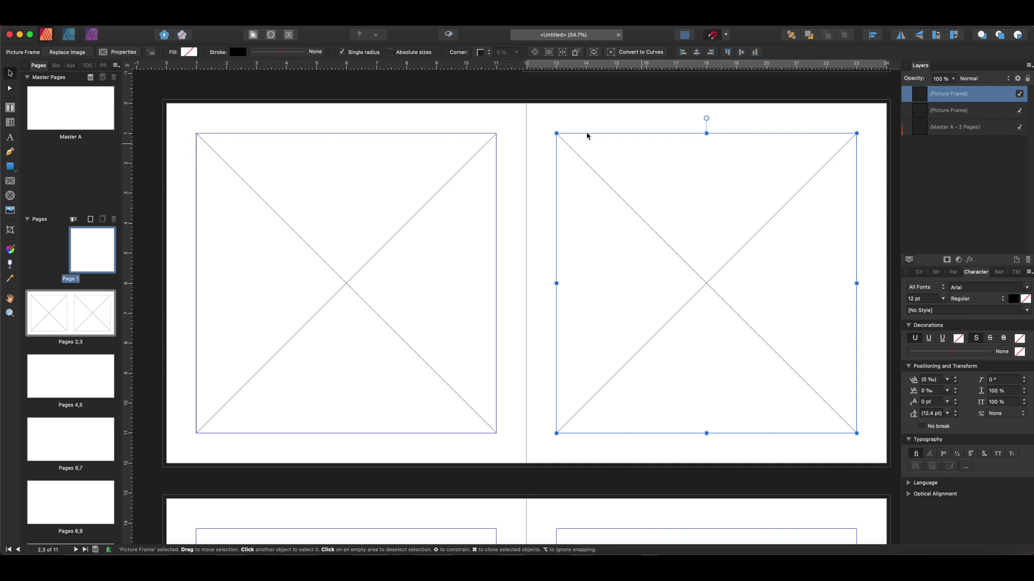
left_click(553, 127)
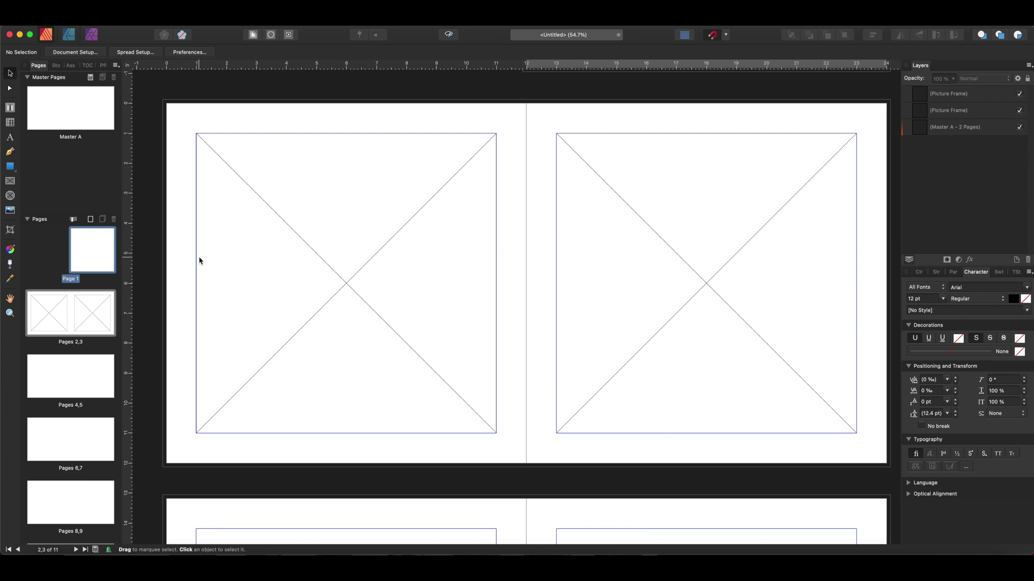
scroll(200, 259, "right", 1)
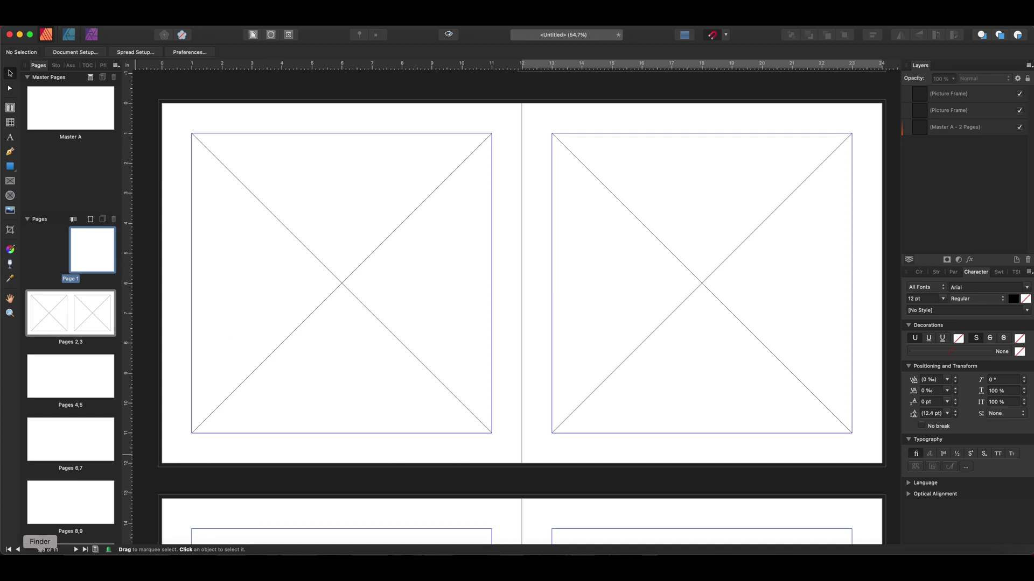
Drag maipo-315.jpg from the Maui folder into the left picture frame.
left_click(40, 560)
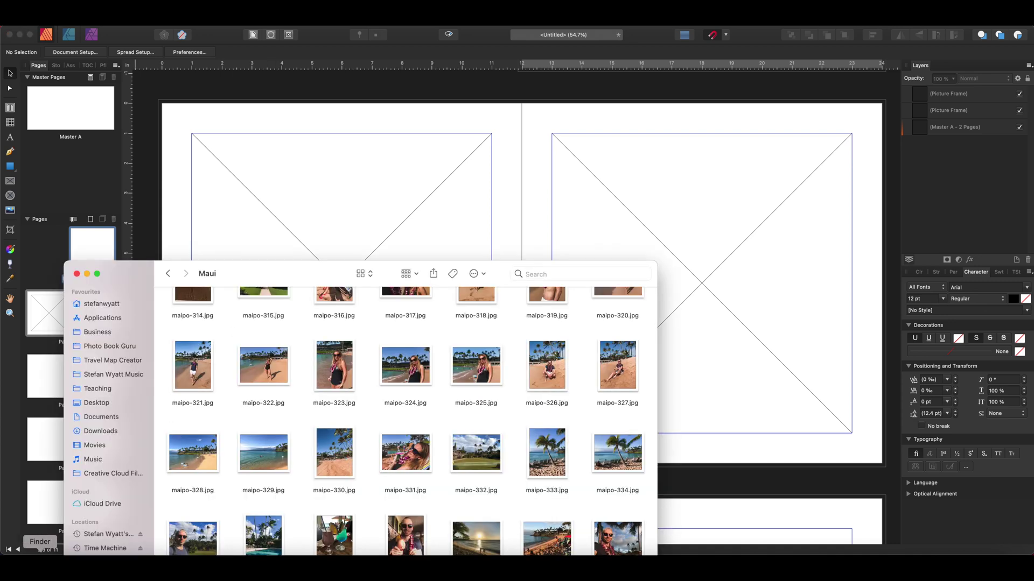
left_click(506, 206)
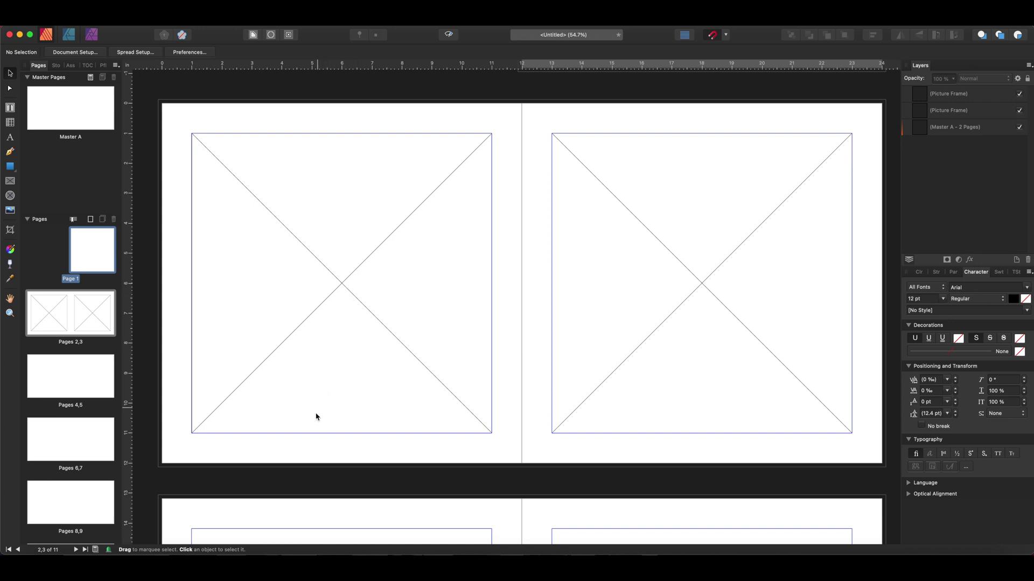
left_click(41, 550)
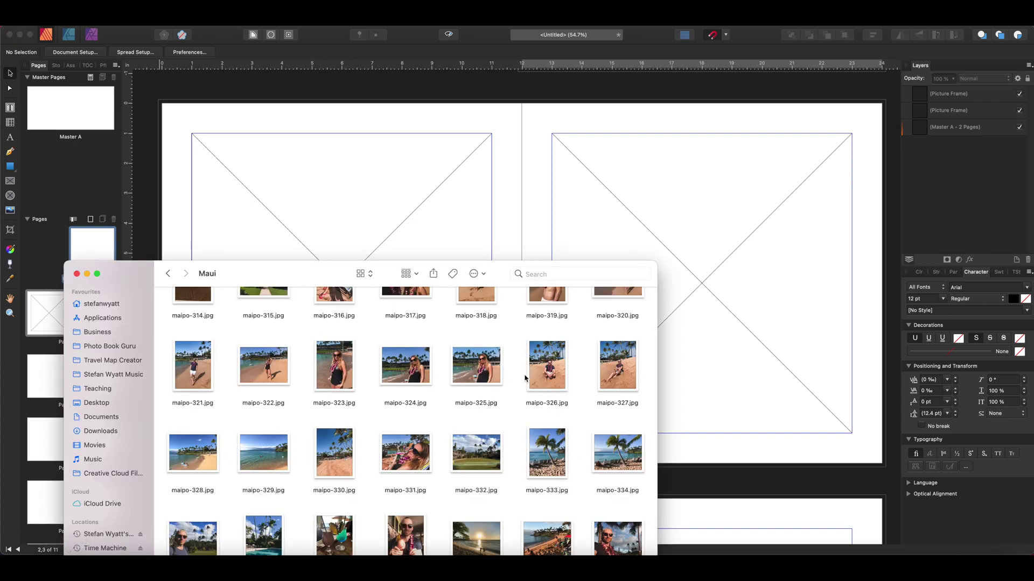
scroll(539, 380, "down", 2)
scroll(539, 380, "up", 5)
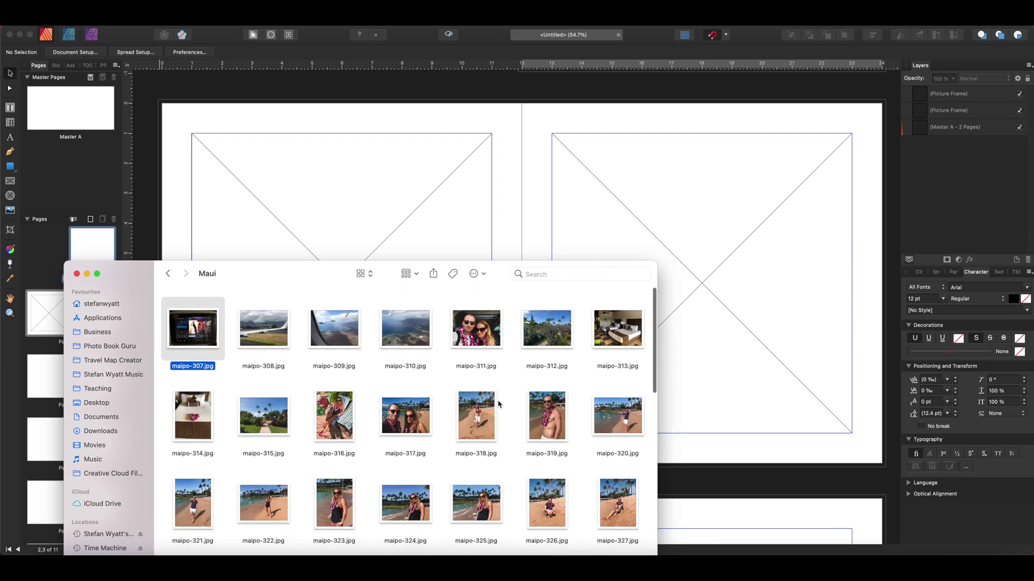
left_click(266, 359)
left_click_drag(265, 359, 346, 226)
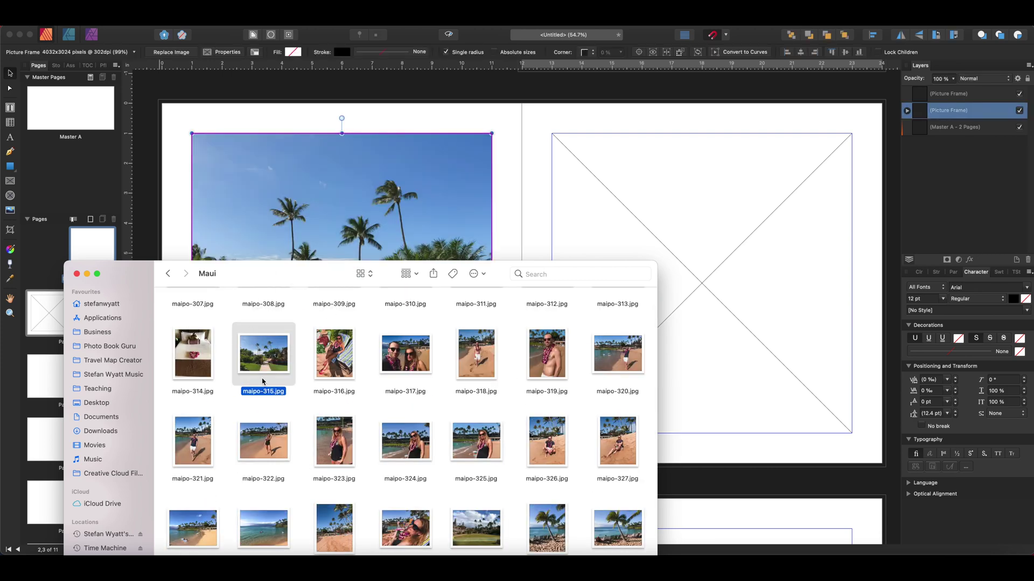
Drag maipo-330.jpg into the right picture frame and clear the selection.
scroll(384, 432, "down", 2)
left_click_drag(337, 447, 665, 261)
left_click(537, 193)
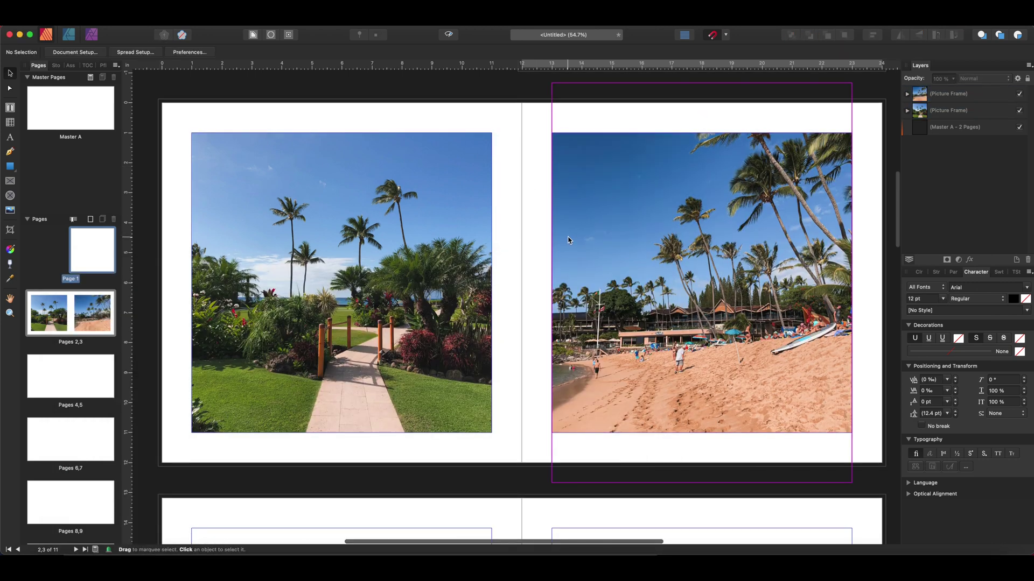
Nudge the garden photo to a new position inside the left frame.
left_click(391, 198)
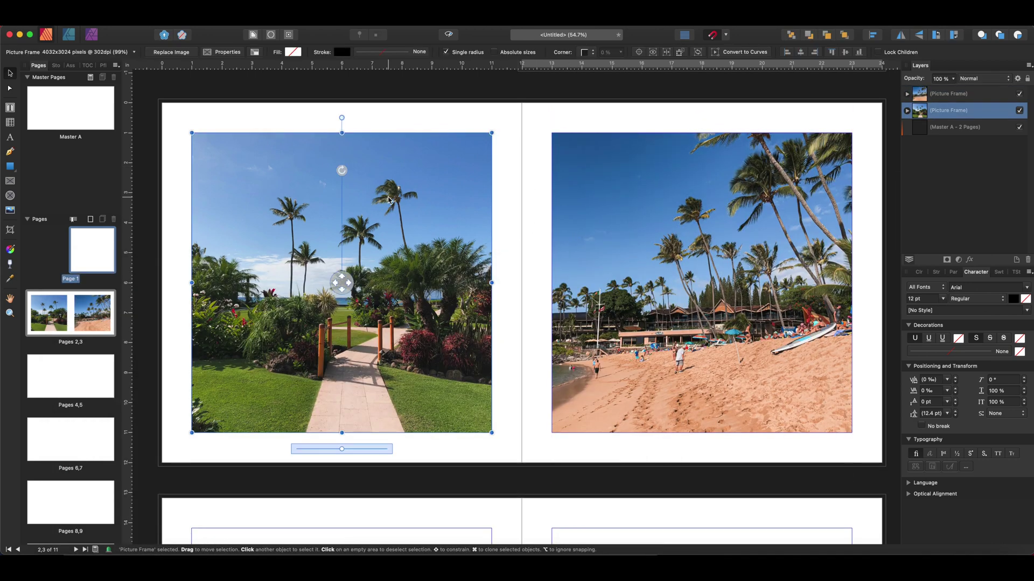
double_click(415, 186)
mouse_move(414, 187)
left_mouse_down()
mouse_move(399, 166)
mouse_move(411, 192)
left_mouse_up()
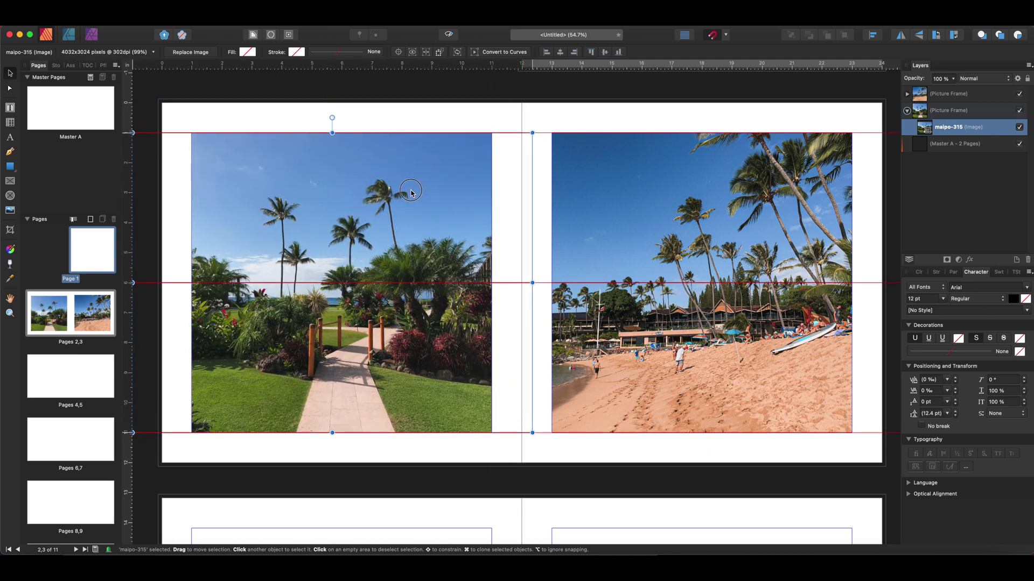
left_click(453, 122)
Reposition and enlarge the beach photo inside the right frame.
left_click_drag(741, 211, 743, 215)
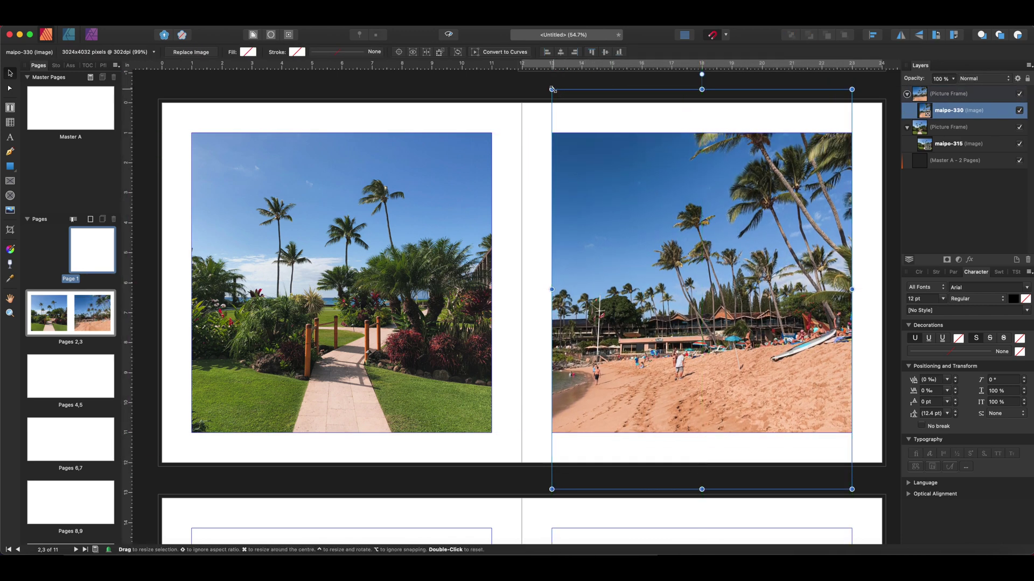
mouse_move(551, 90)
left_mouse_down()
mouse_move(528, 69)
mouse_move(545, 93)
left_mouse_up()
left_click(519, 127)
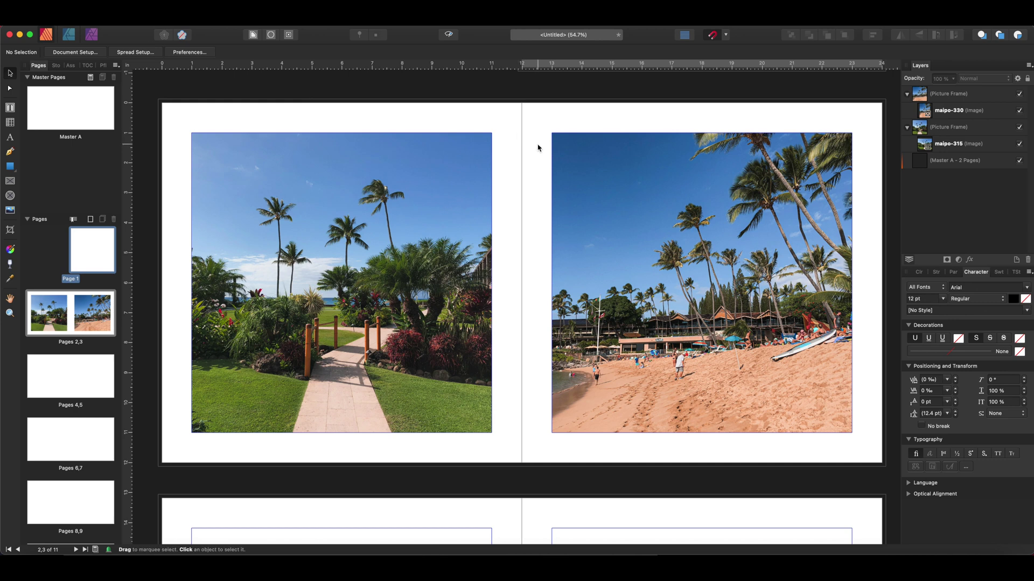
scroll(537, 147, "up", 1)
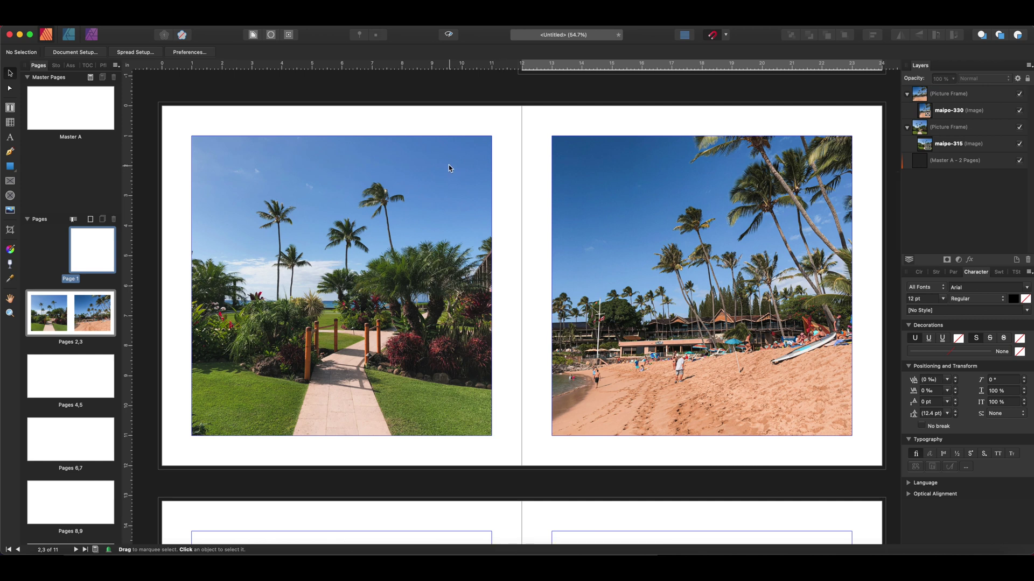
Try the fit-inside, stretch and original-size scaling options on the garden photo frame.
left_click(417, 154)
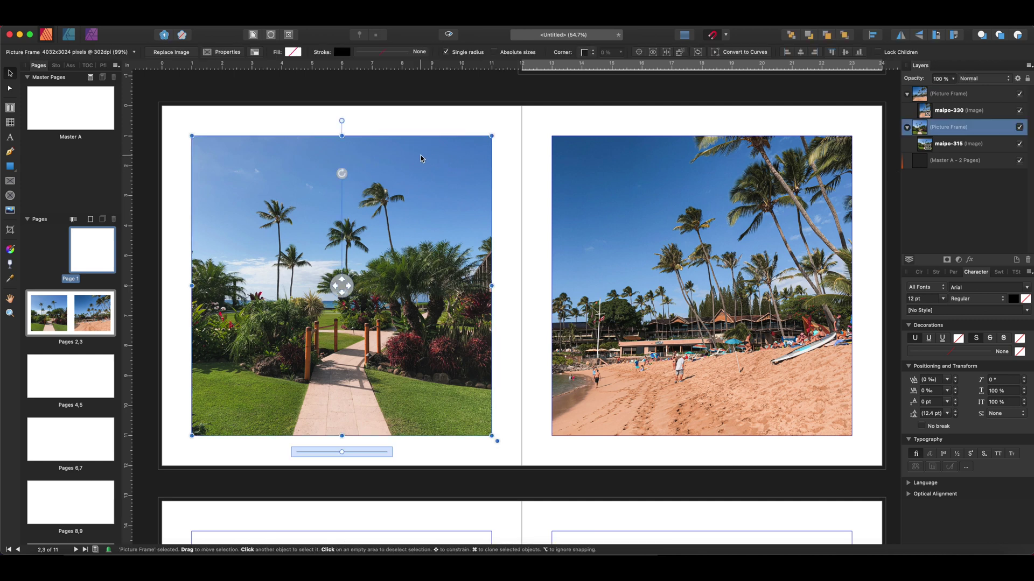
left_click(235, 54)
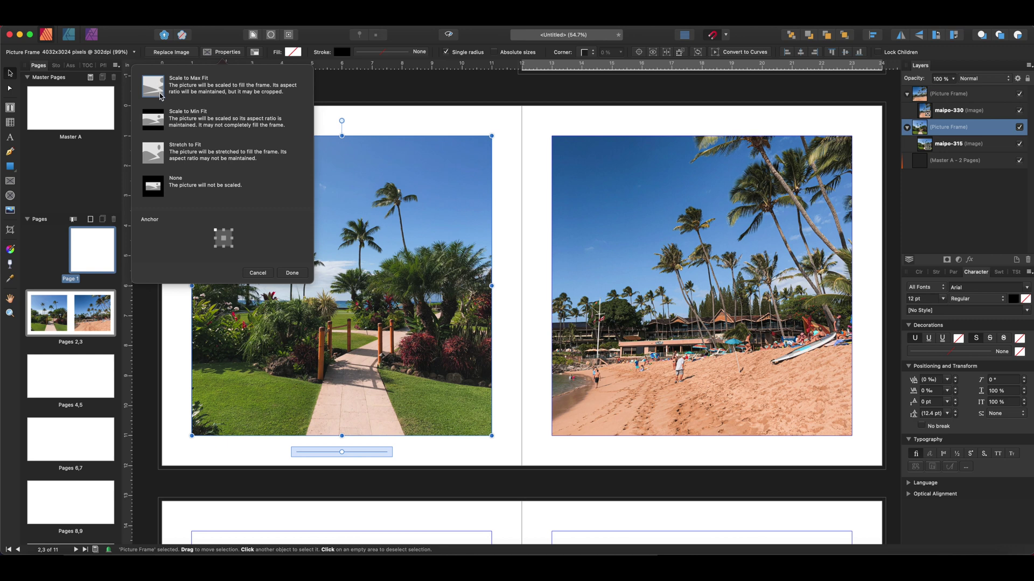
left_click(156, 125)
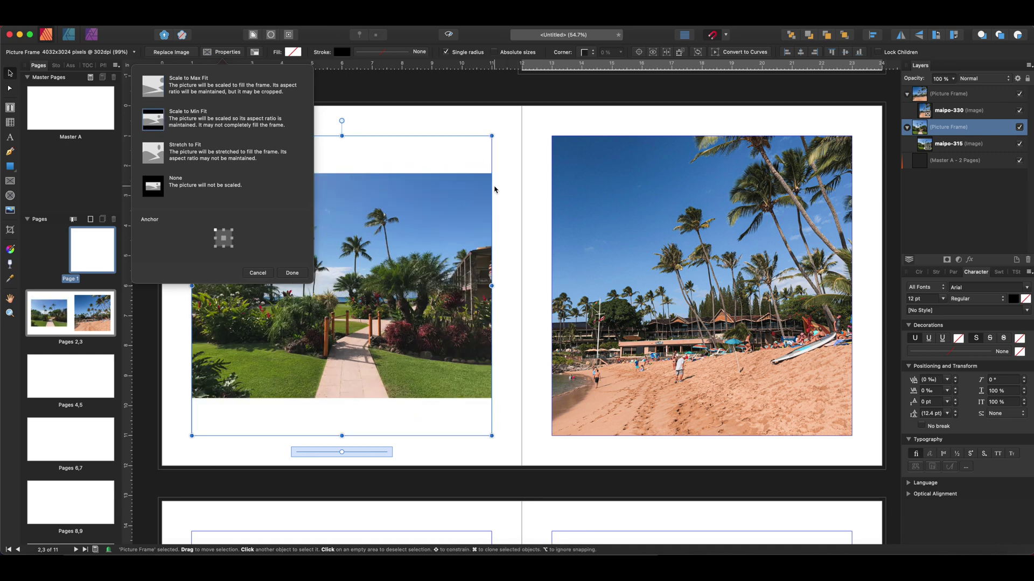
mouse_move(491, 192)
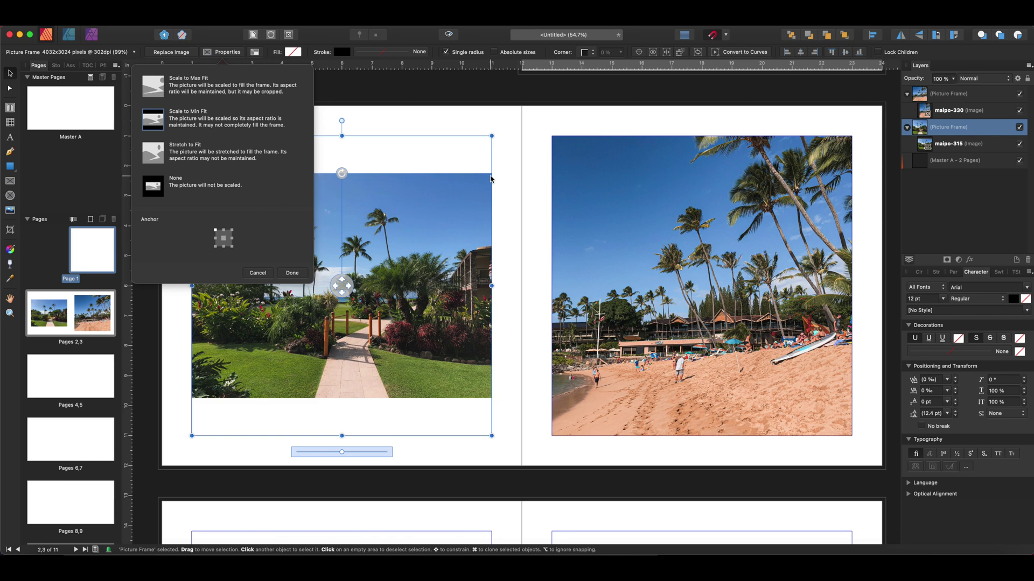
left_click(161, 156)
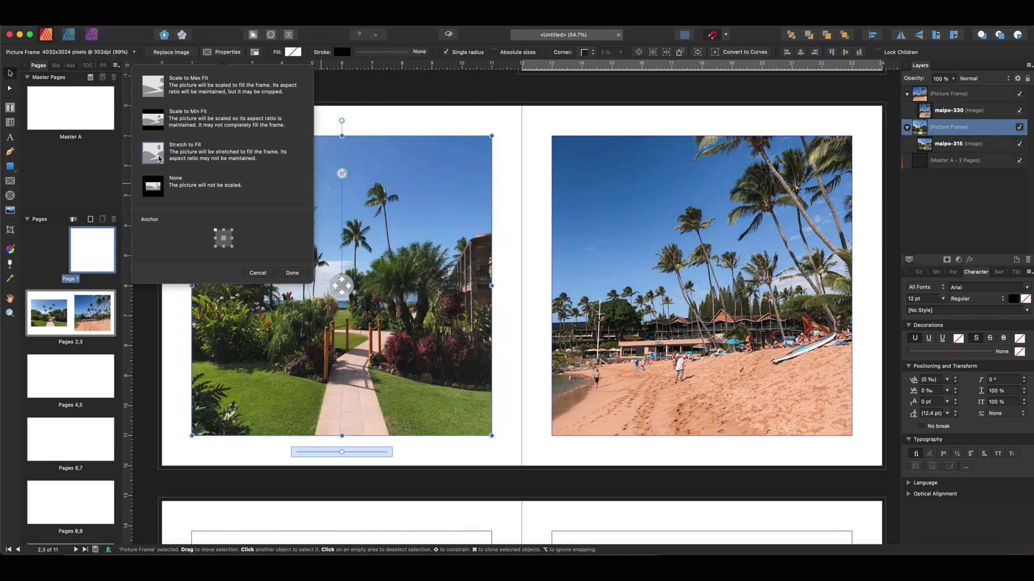
mouse_move(416, 243)
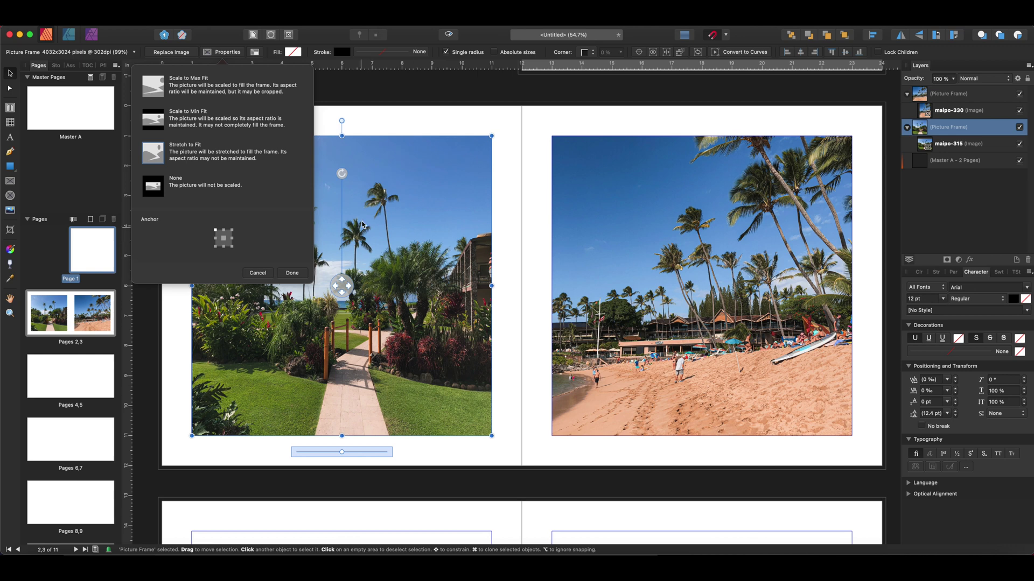
left_click(160, 189)
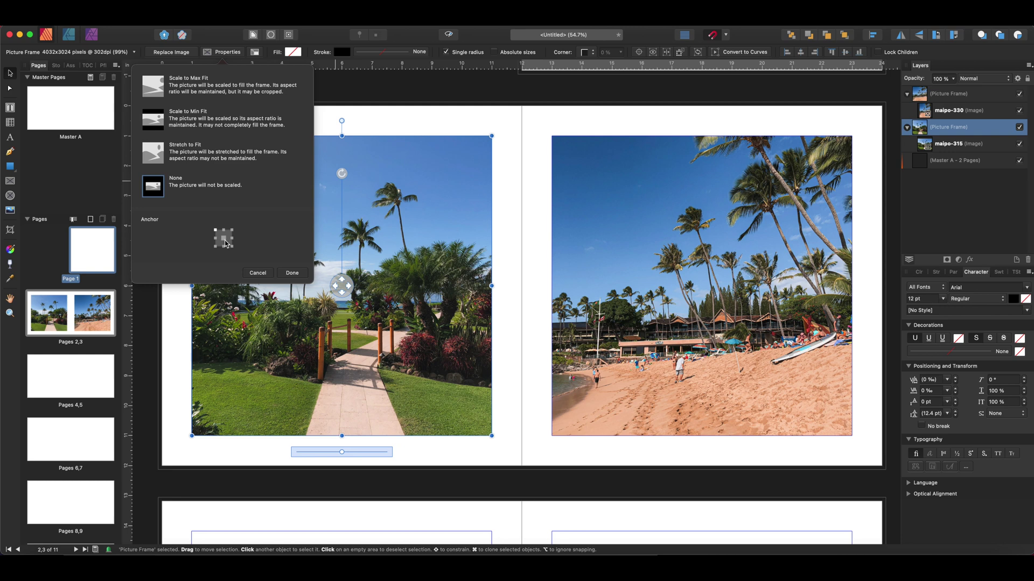
Set the frame to Scale to Max Fit with a centre anchor and confirm.
left_click(161, 95)
left_click(224, 241)
left_click(216, 241)
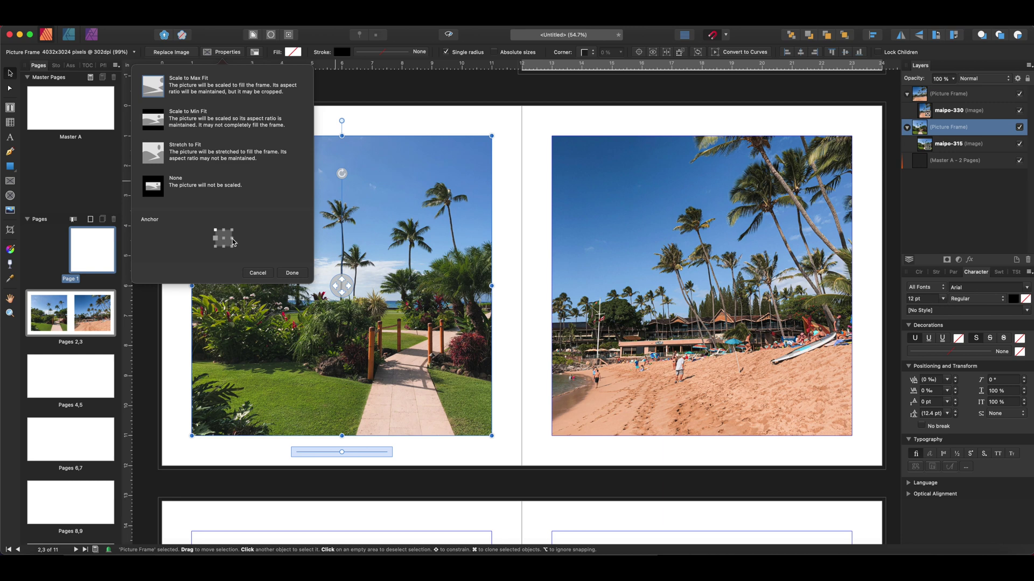
left_click(232, 241)
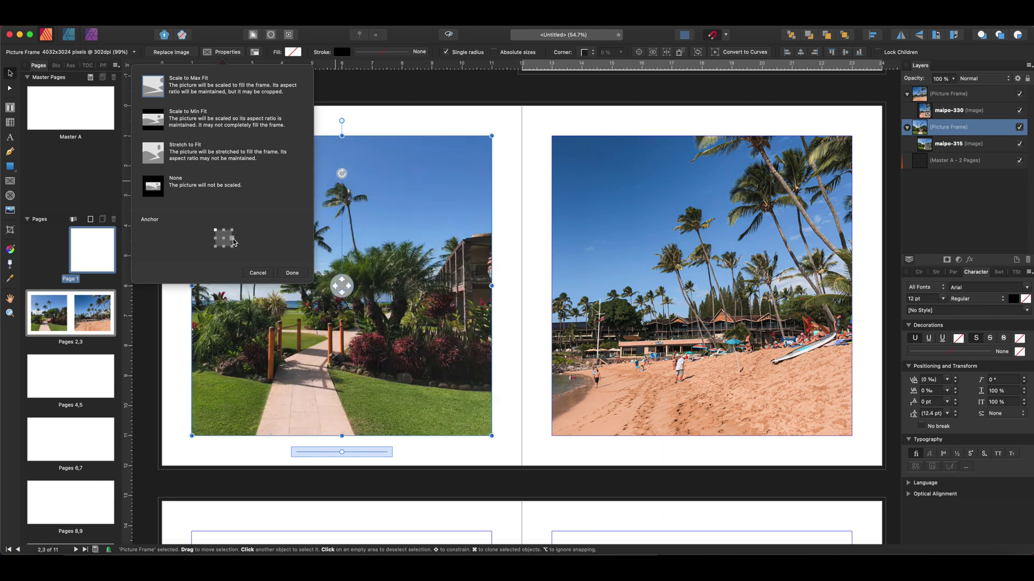
left_click(223, 238)
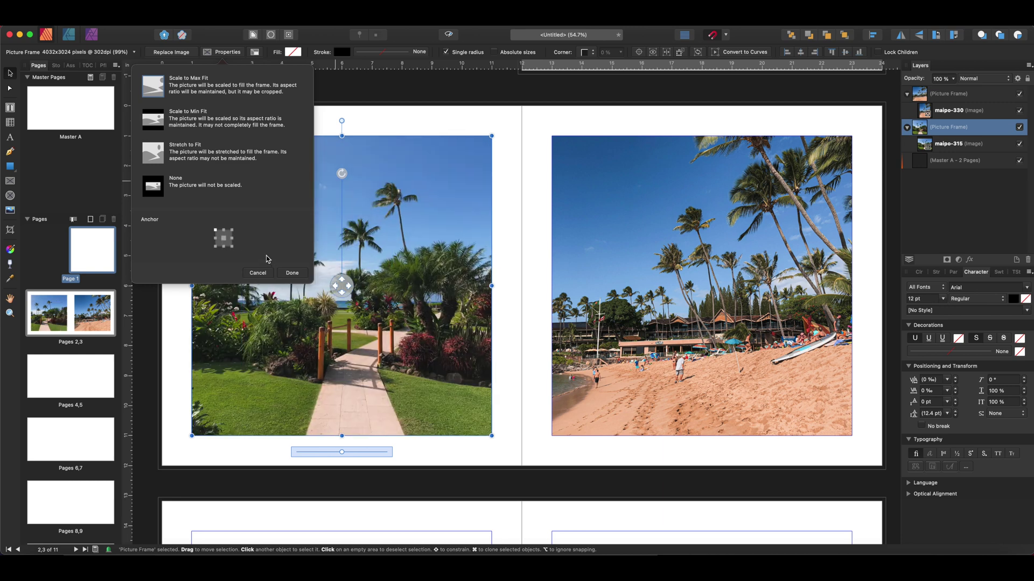
left_click(292, 272)
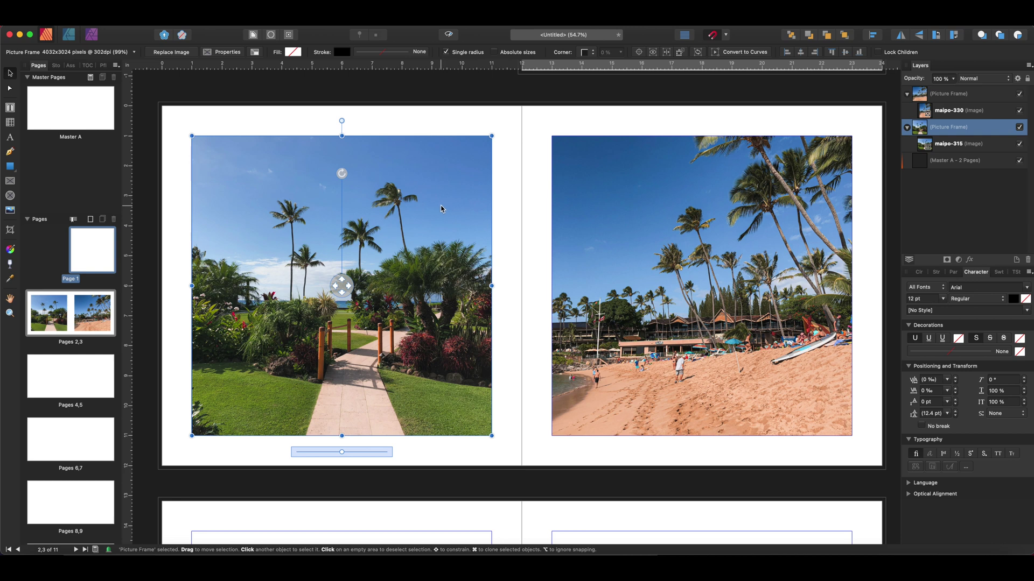
left_click(514, 159)
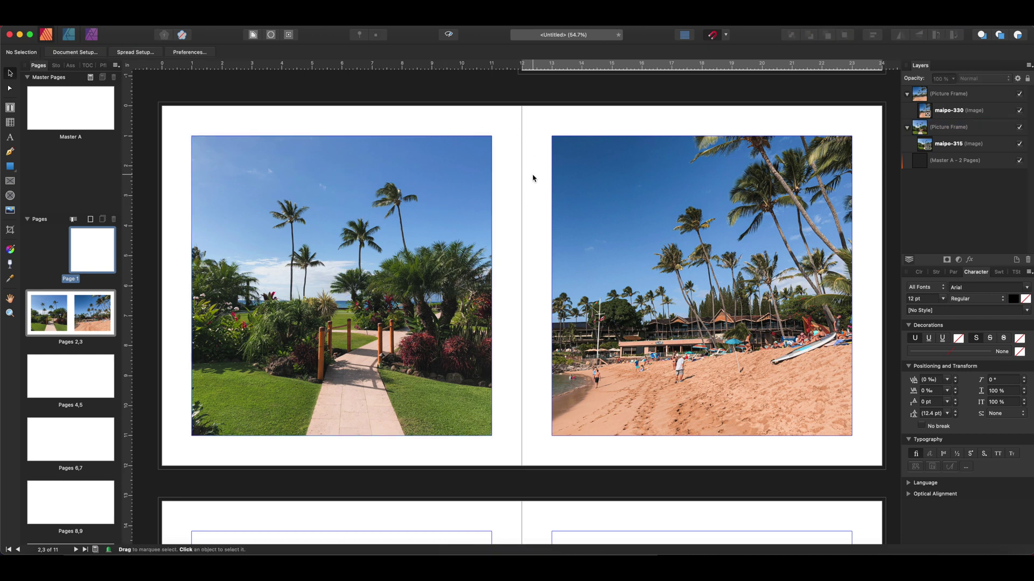
Preview the spread without guides, then delete the beach photo from page 3.
key("ctrl+w")
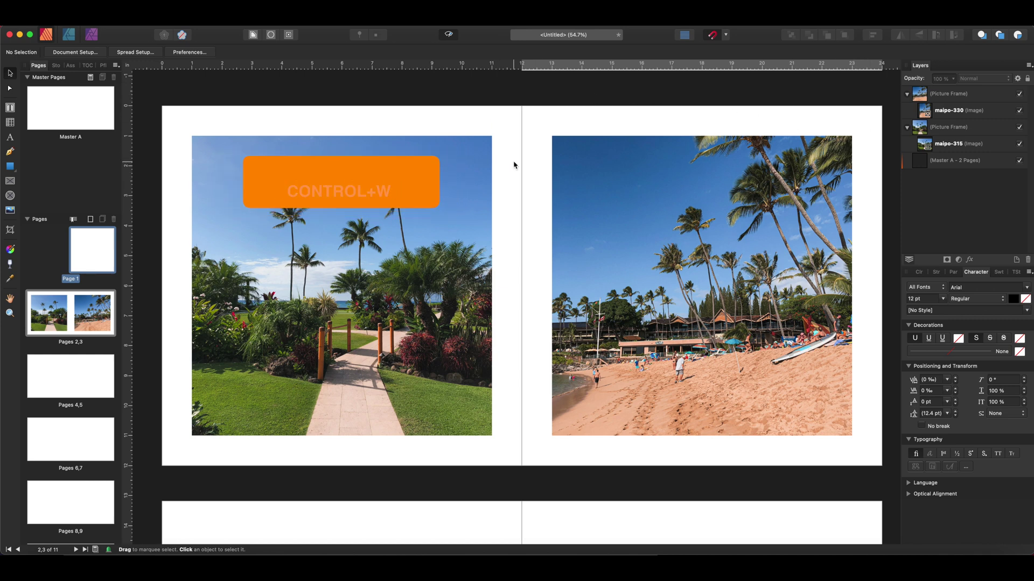
scroll(746, 150, "right", 2)
key("ctrl+w")
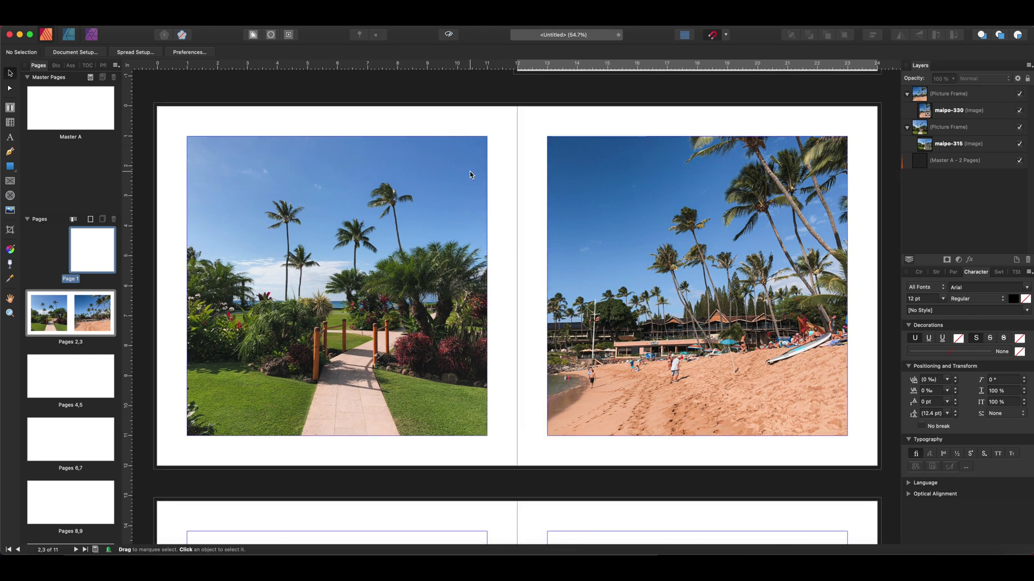
left_click(660, 198)
key("Delete")
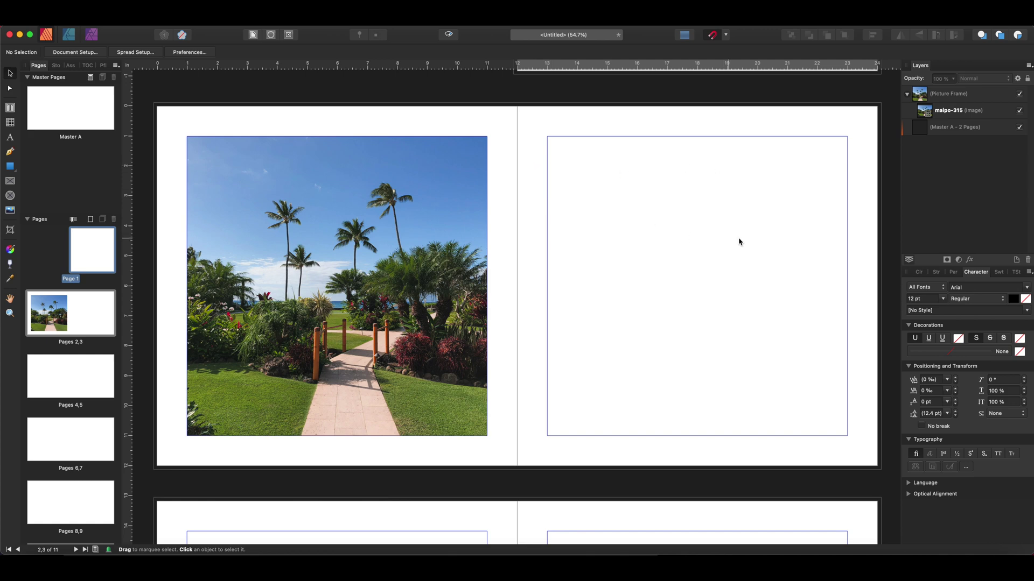
Stretch the garden photo frame's corners across both pages of the spread.
left_click(426, 192)
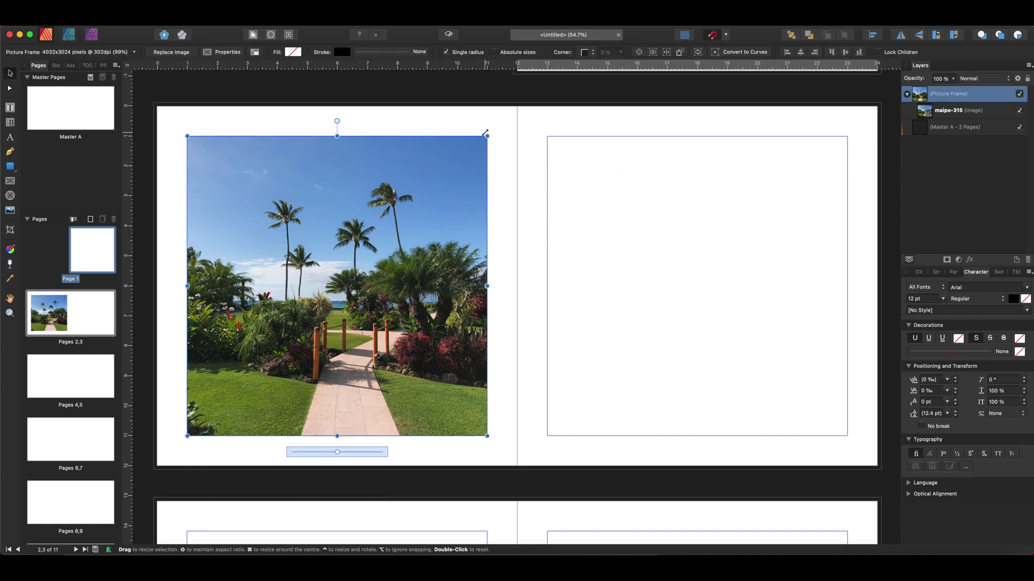
left_click_drag(486, 137, 877, 106)
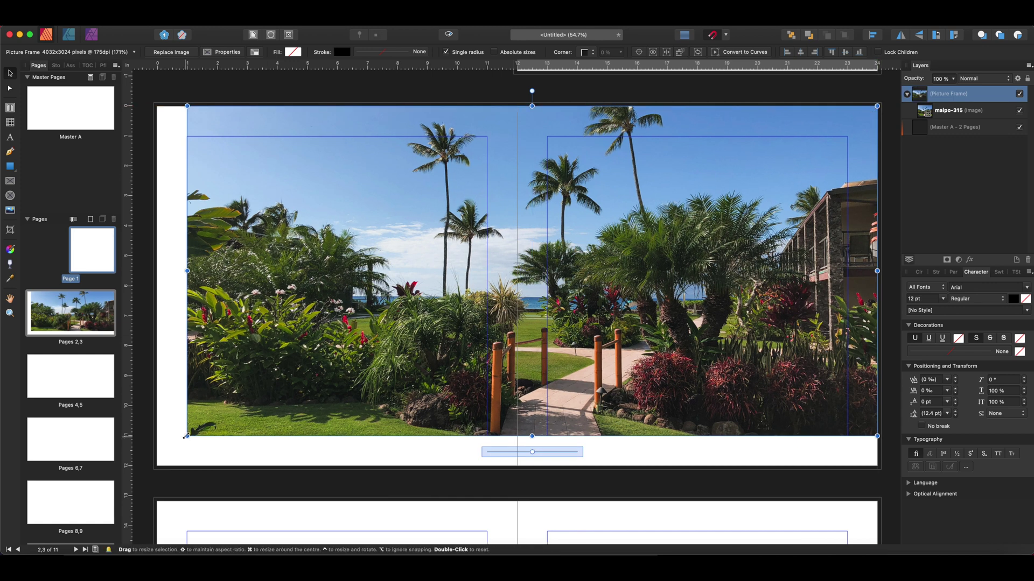
left_click_drag(185, 437, 158, 466)
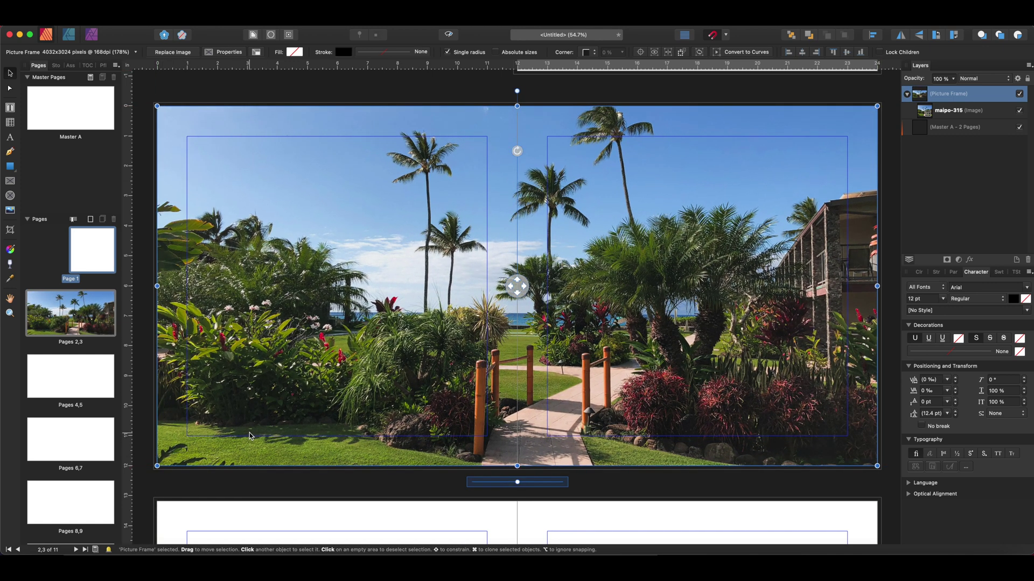
scroll(250, 432, "right", 2)
scroll(250, 433, "up", 1)
scroll(332, 356, "down", 2)
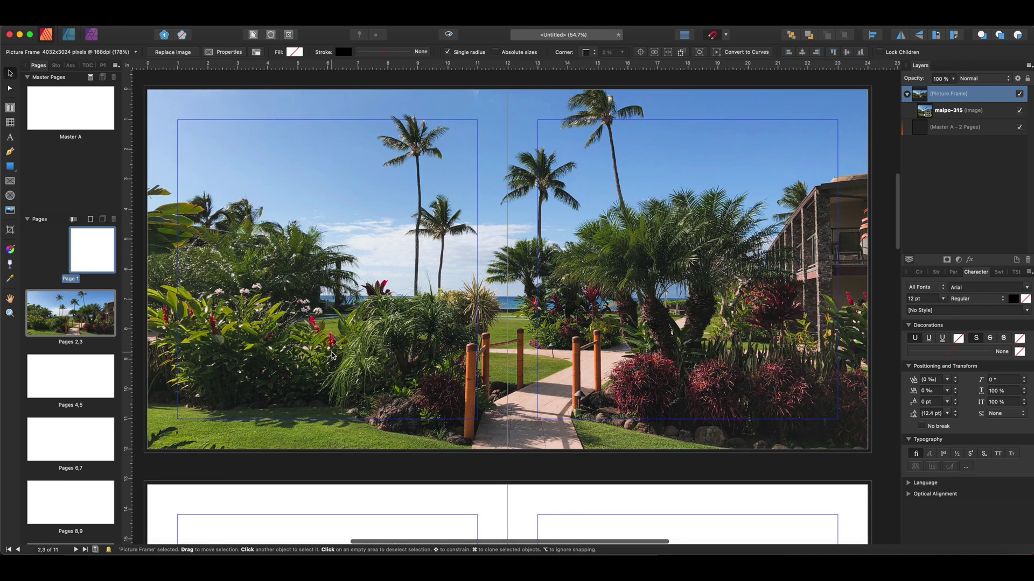
scroll(332, 355, "up", 1)
scroll(332, 356, "right", 1)
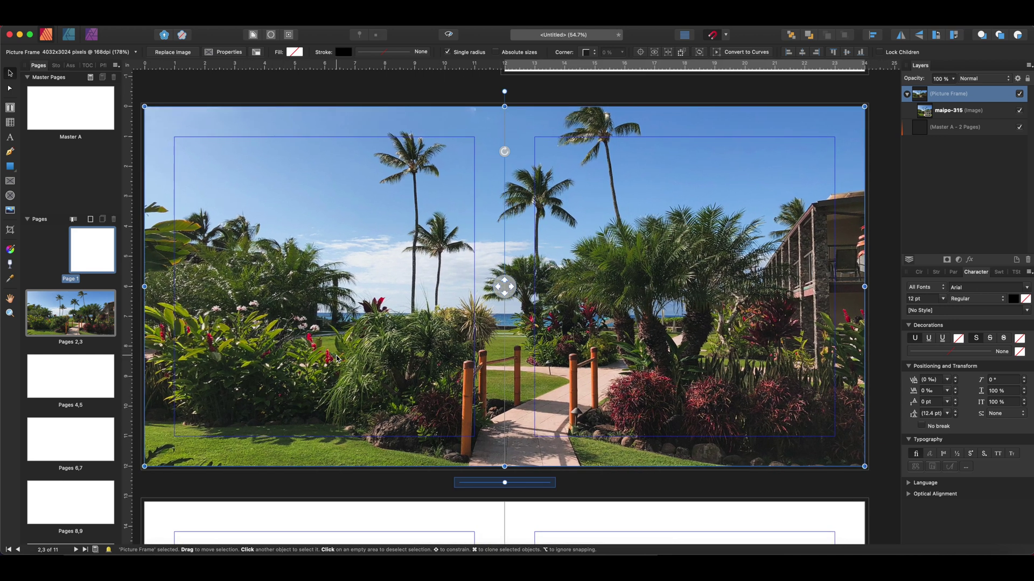
scroll(370, 315, "down", 1)
scroll(369, 315, "down", 1)
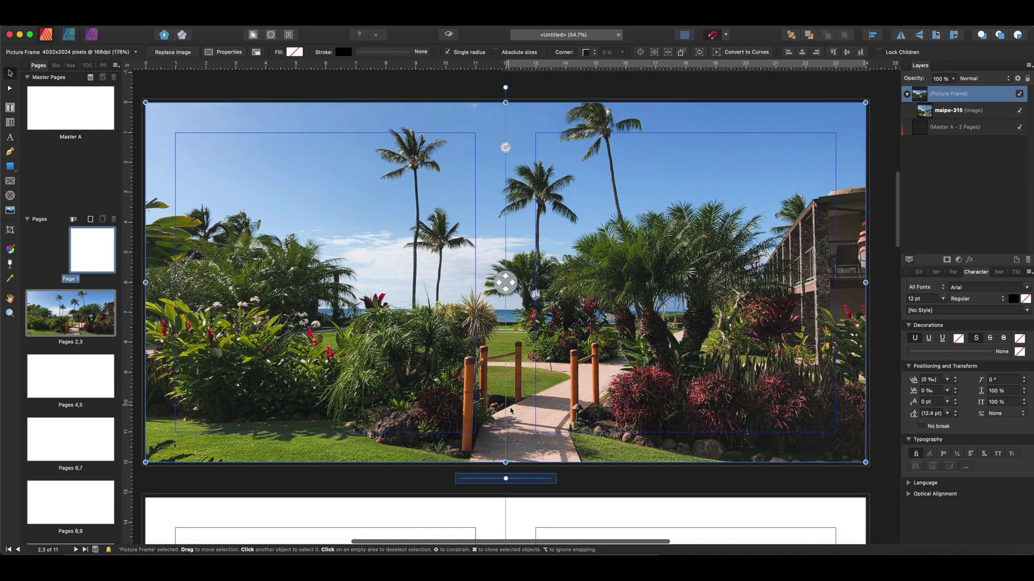
scroll(557, 438, "right", 1)
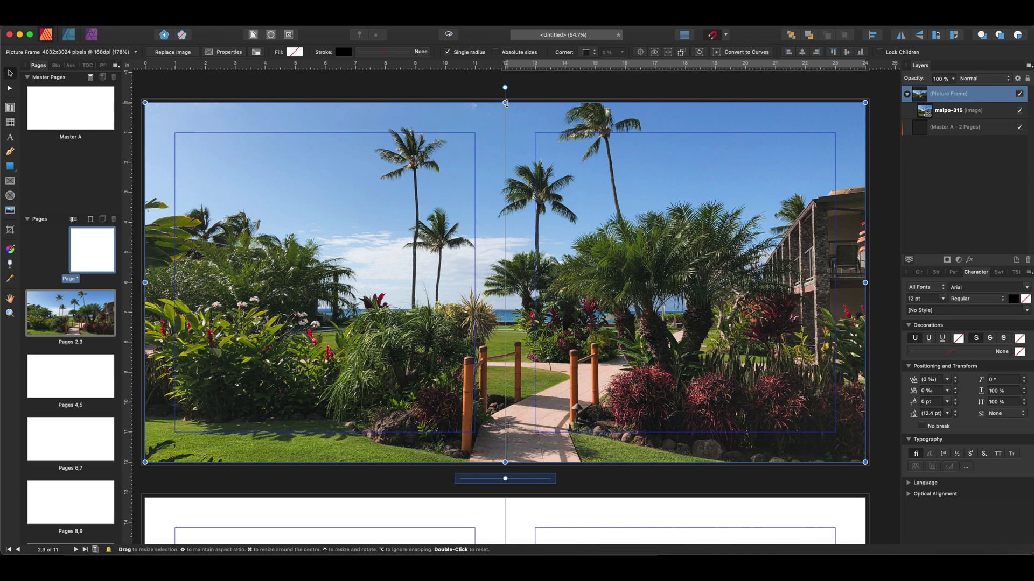
Push the frame's top, right, bottom and left edges out to the bleed line.
left_click_drag(505, 102, 505, 98)
left_click_drag(864, 281, 869, 280)
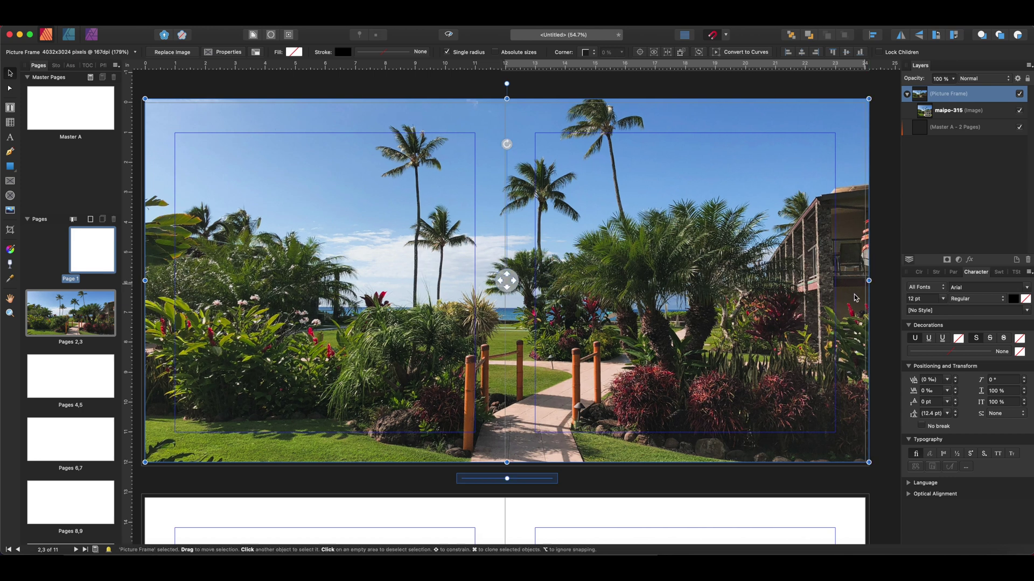
left_click_drag(505, 463, 502, 466)
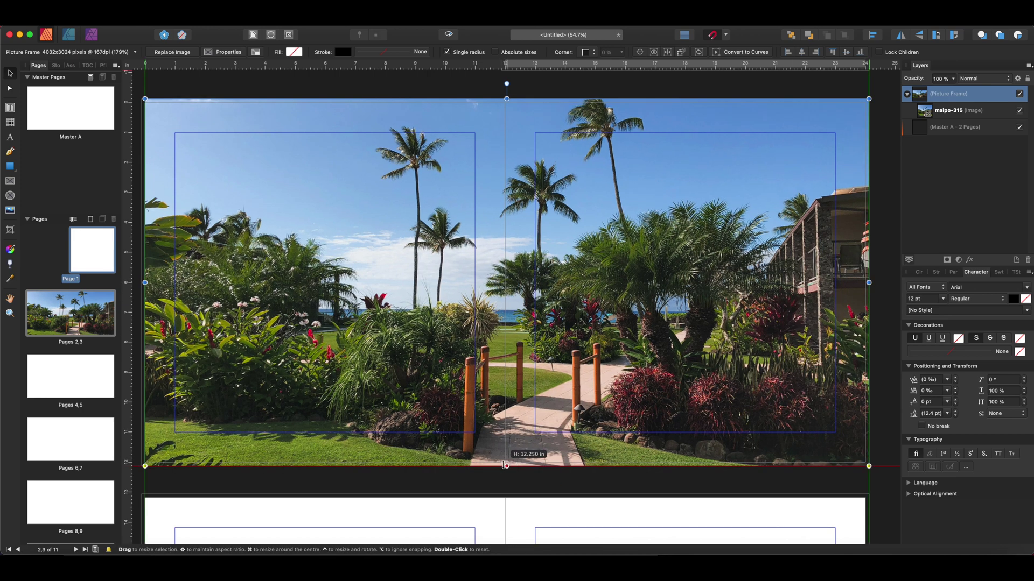
left_click_drag(145, 283, 141, 283)
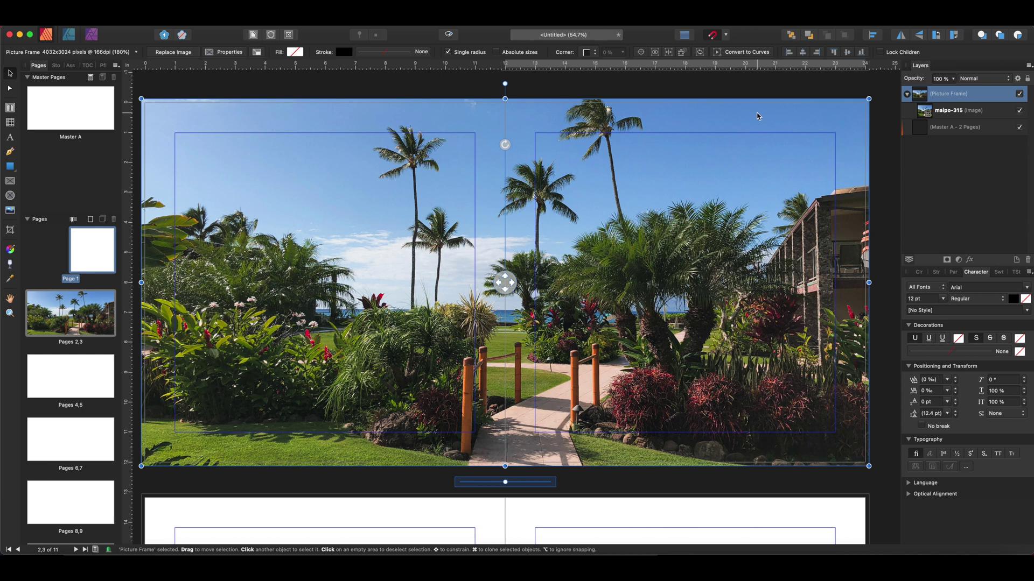
left_click(752, 85)
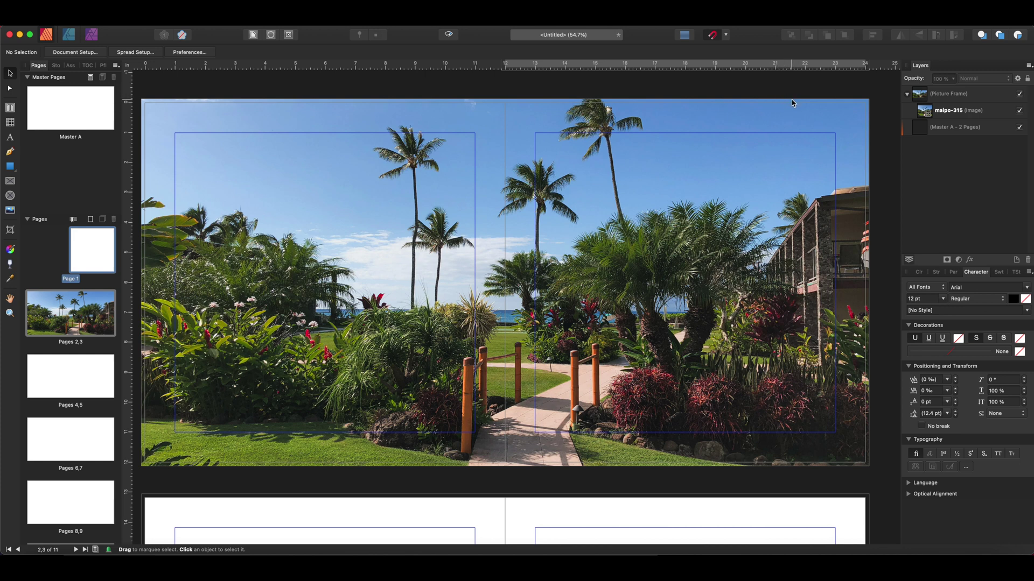
Preview the trimmed spread and delete the full-spread garden photo frame.
key("w")
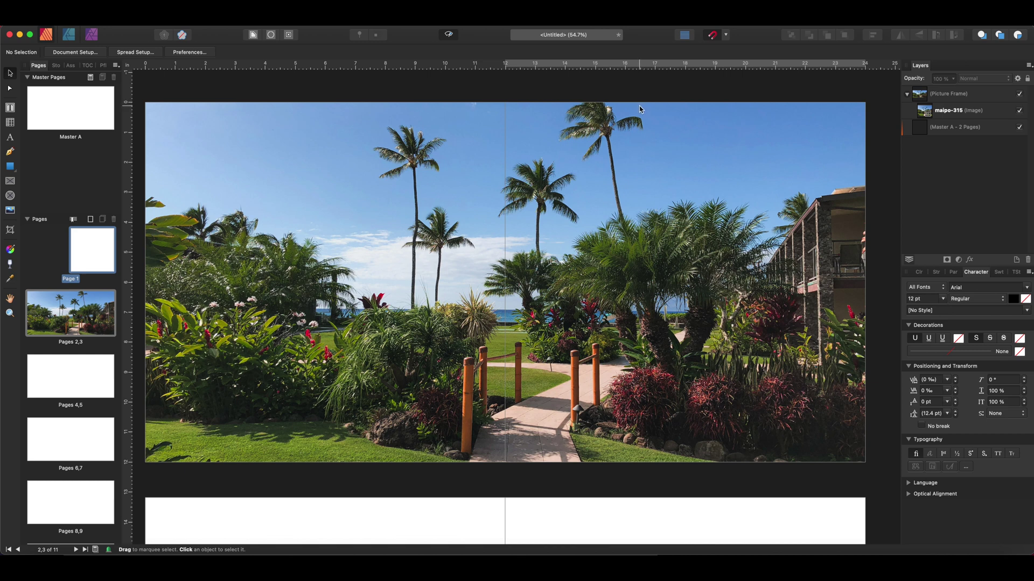
left_click(664, 121)
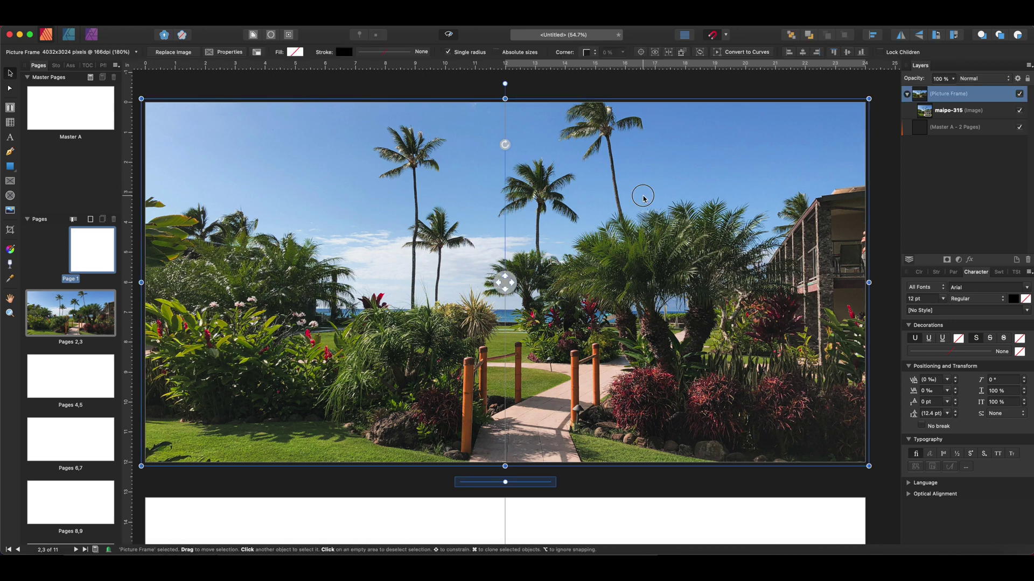
key("Delete")
left_click(9, 182)
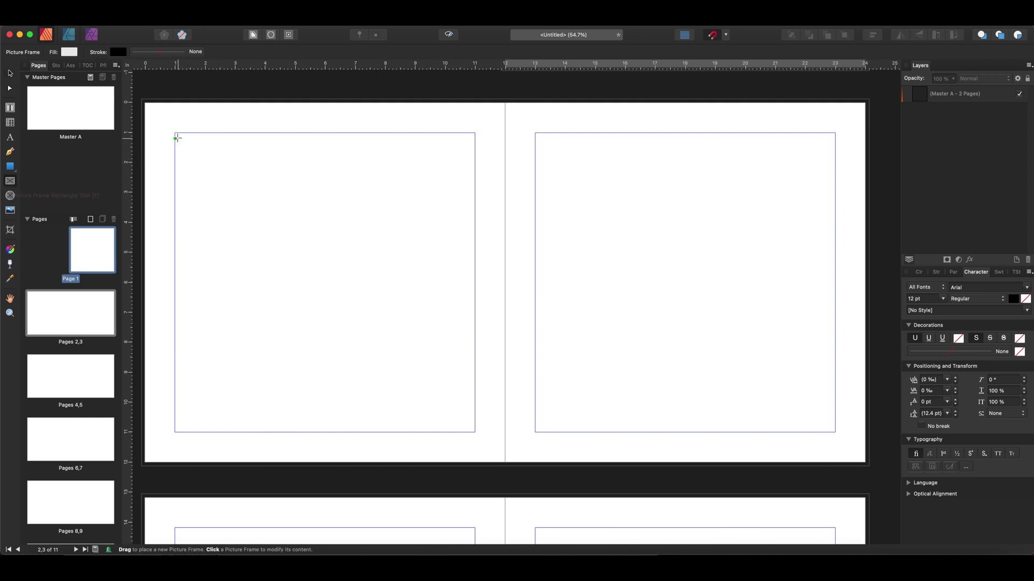
Draw a picture frame at the top-left margin and stack two copies below it.
left_click_drag(175, 133, 316, 253)
left_click(11, 76)
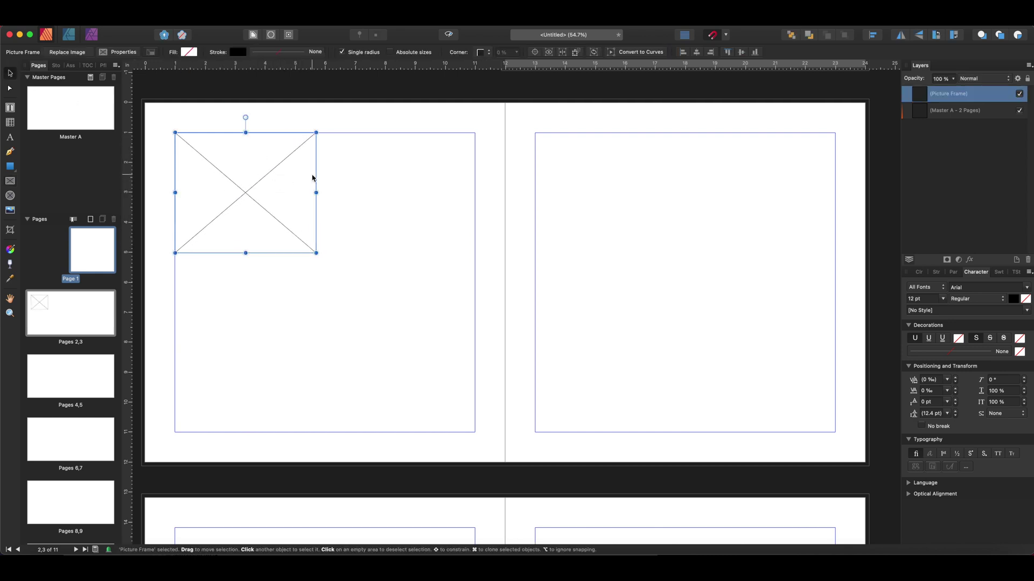
key("super+j")
left_click_drag(270, 161, 273, 283)
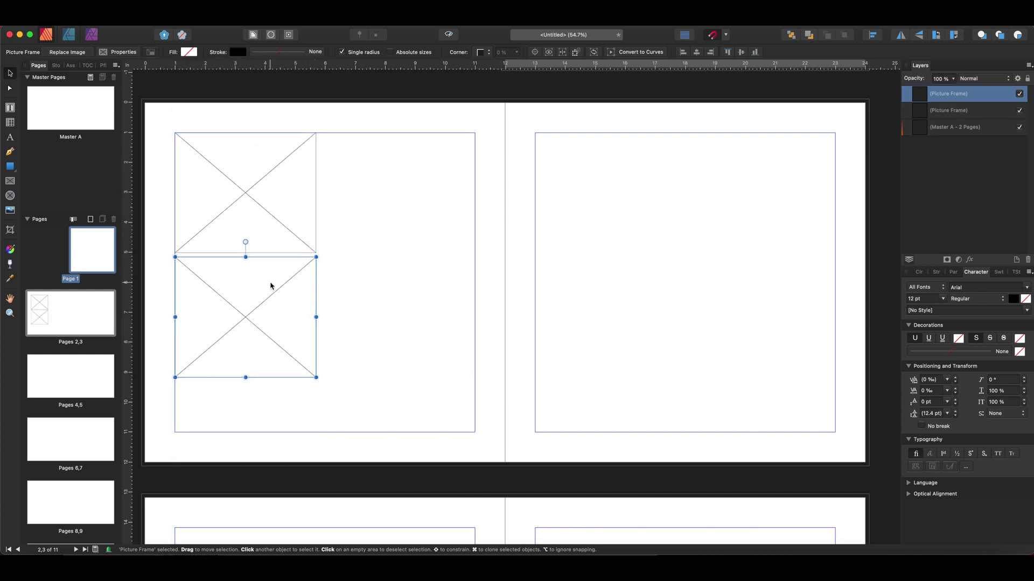
key("super+j")
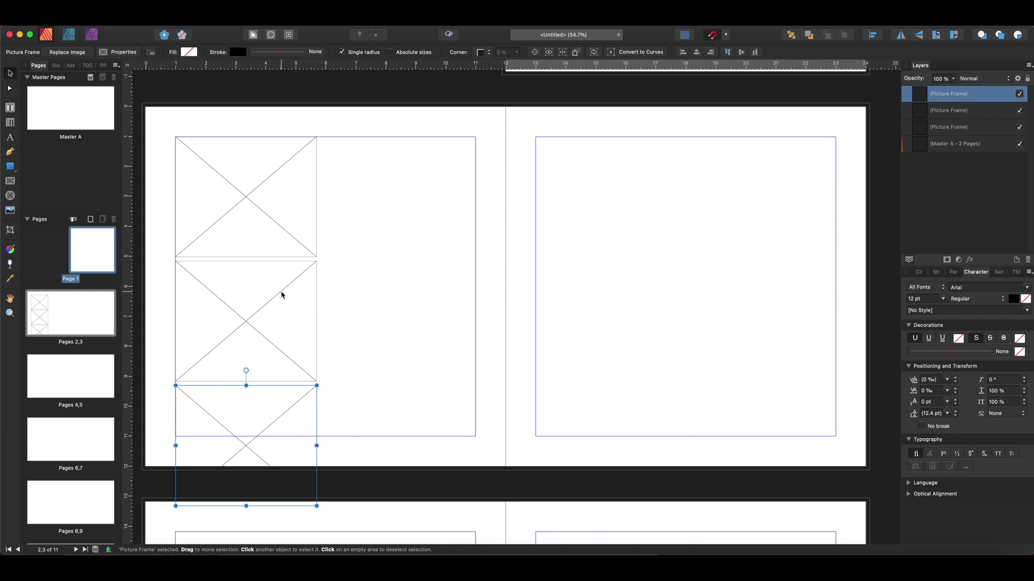
key("Escape")
scroll(283, 220, "up", 1)
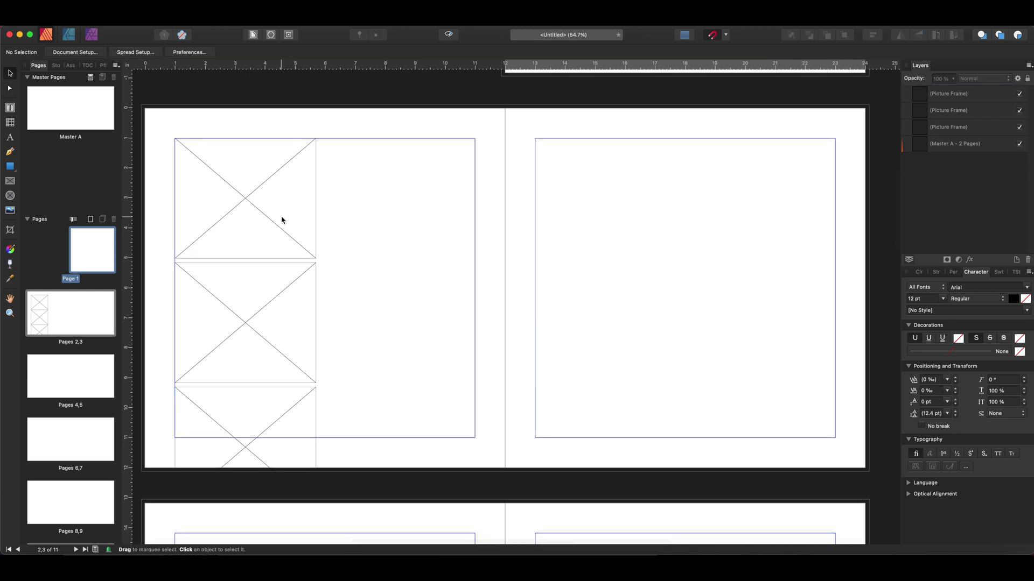
Duplicate the three-frame column twice to the right, forming three columns.
left_click(273, 200)
left_click(272, 293, "shift")
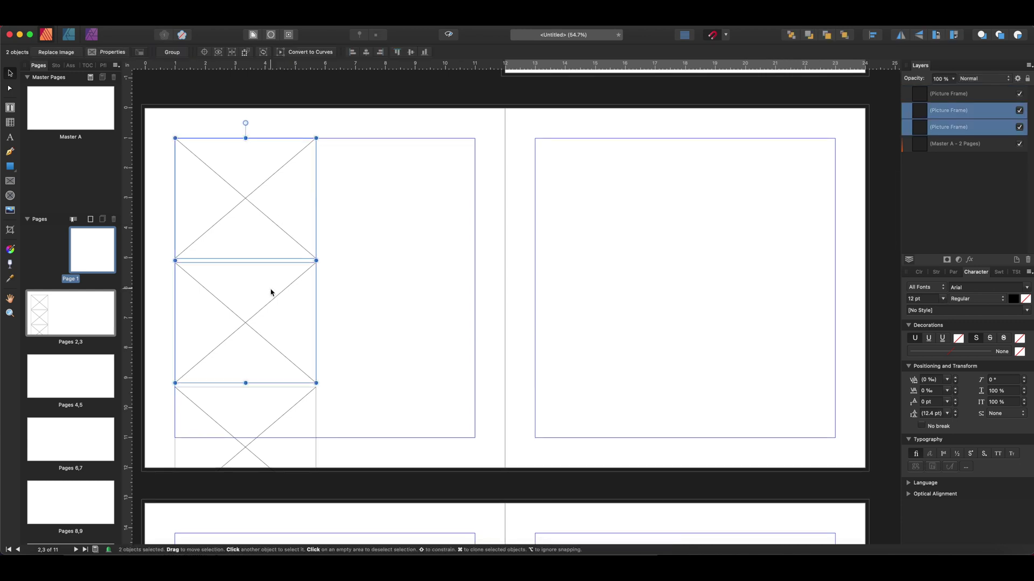
left_click(277, 393, "shift")
key("super+j")
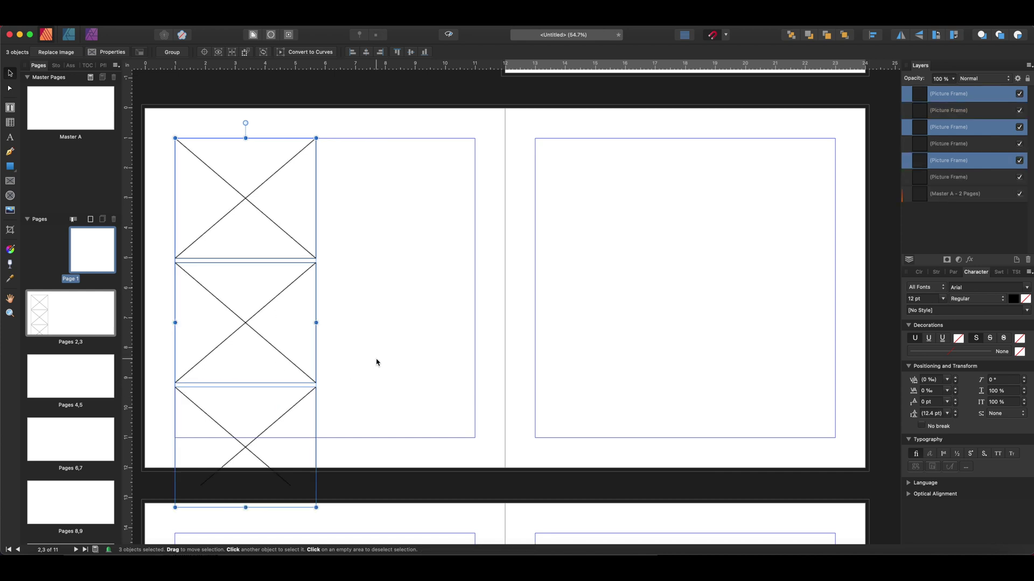
left_click_drag(237, 176, 383, 184)
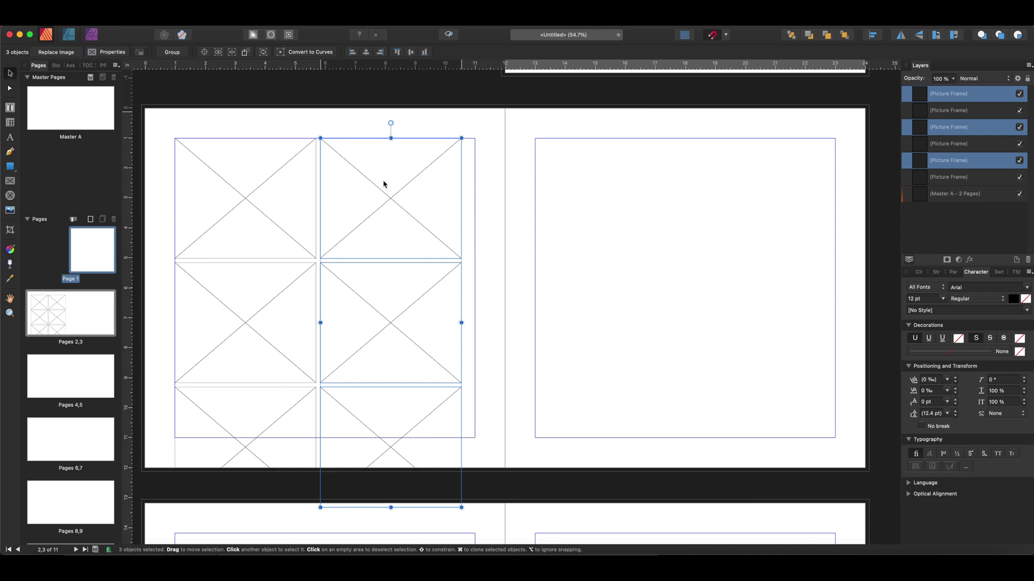
key("super+j")
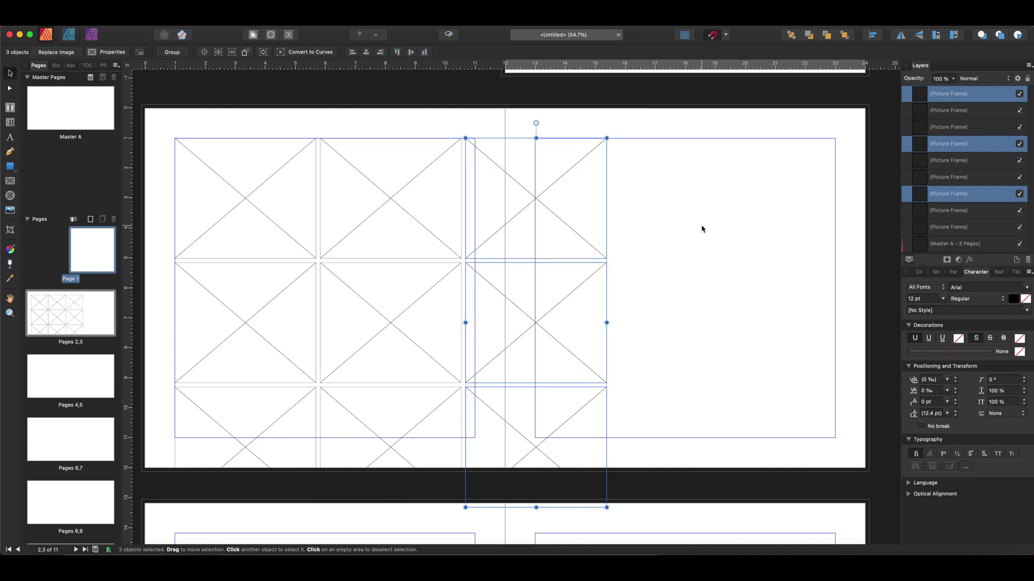
left_click(687, 226)
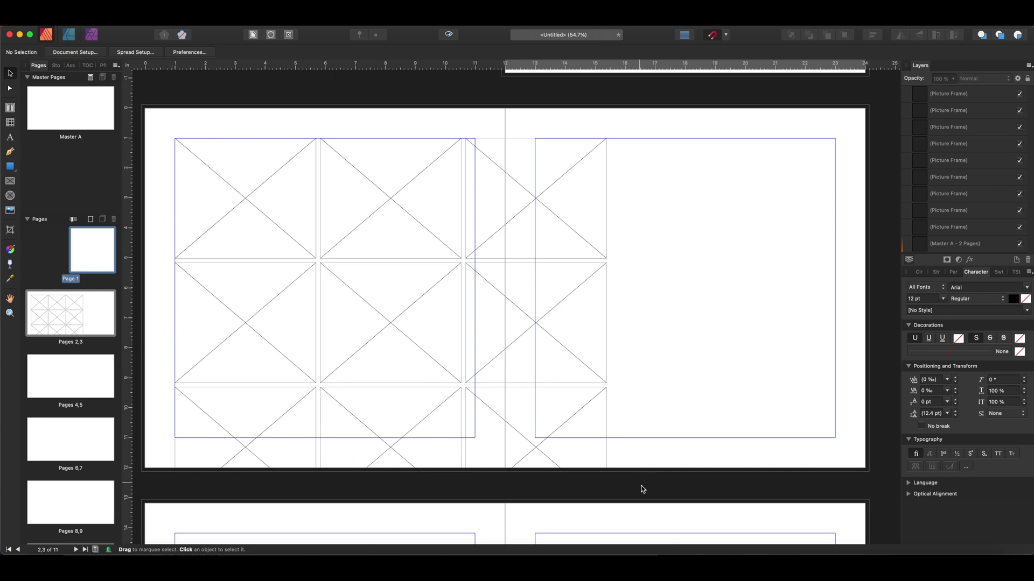
Resize all nine frames together so the 3×3 grid fits within page 2's margins.
left_click_drag(655, 131, 149, 537)
scroll(607, 508, "right", 1)
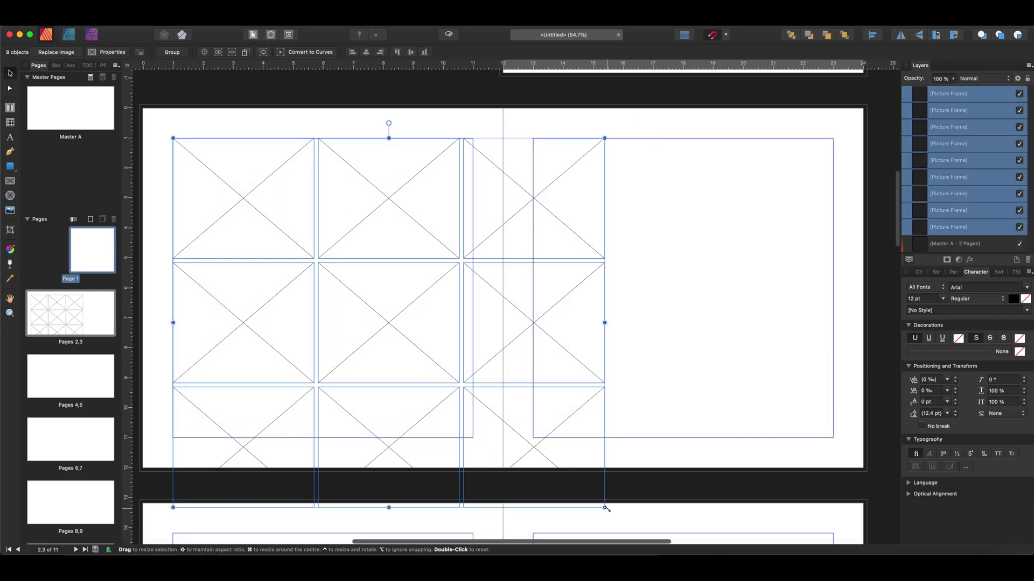
left_click_drag(607, 508, 474, 439)
scroll(482, 257, "left", 2)
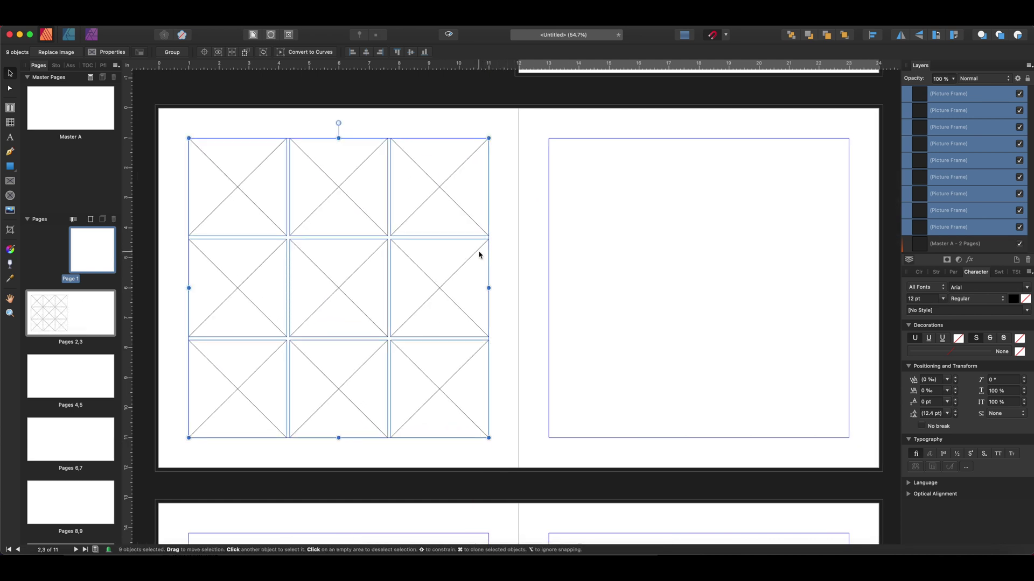
scroll(479, 255, "right", 2)
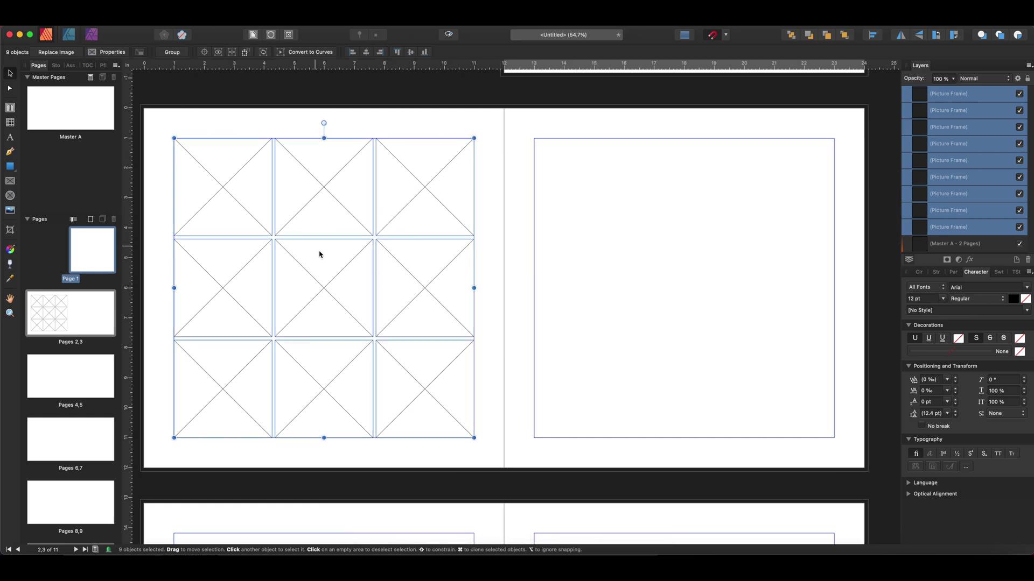
left_click(503, 233)
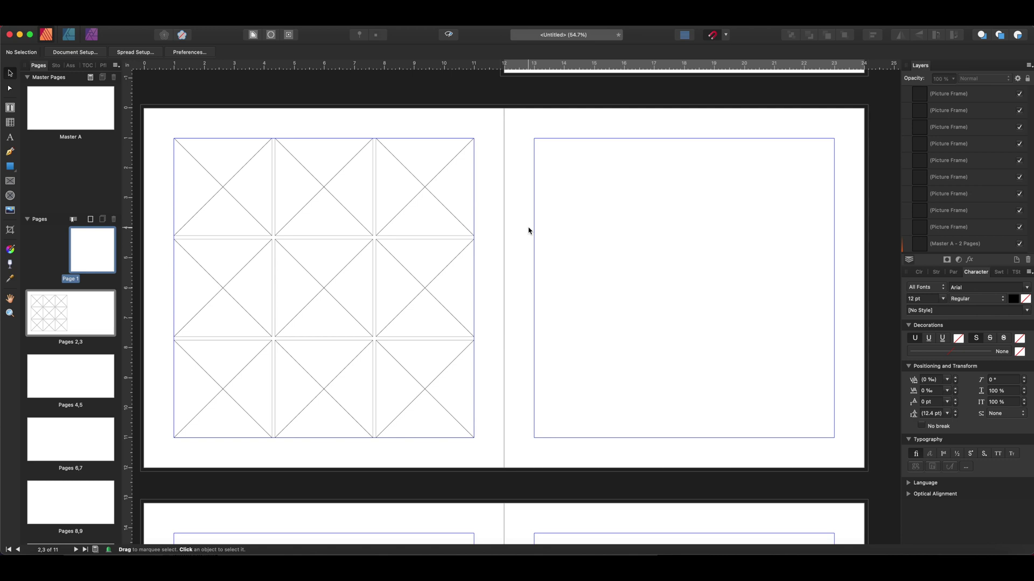
Delete the nine-frame picture grid so the Pages 2,3 spread is blank.
key("super+z")
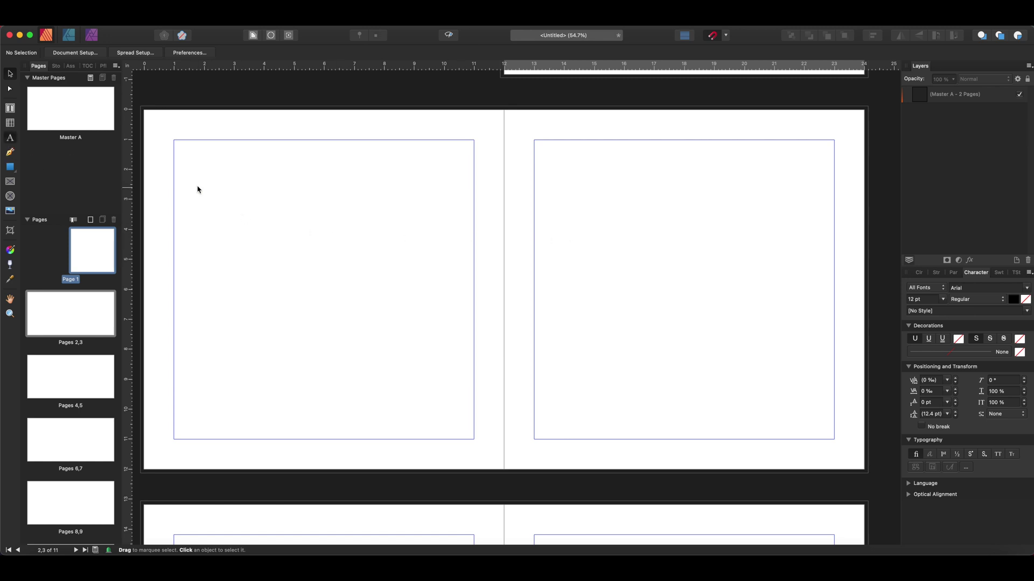
key("t")
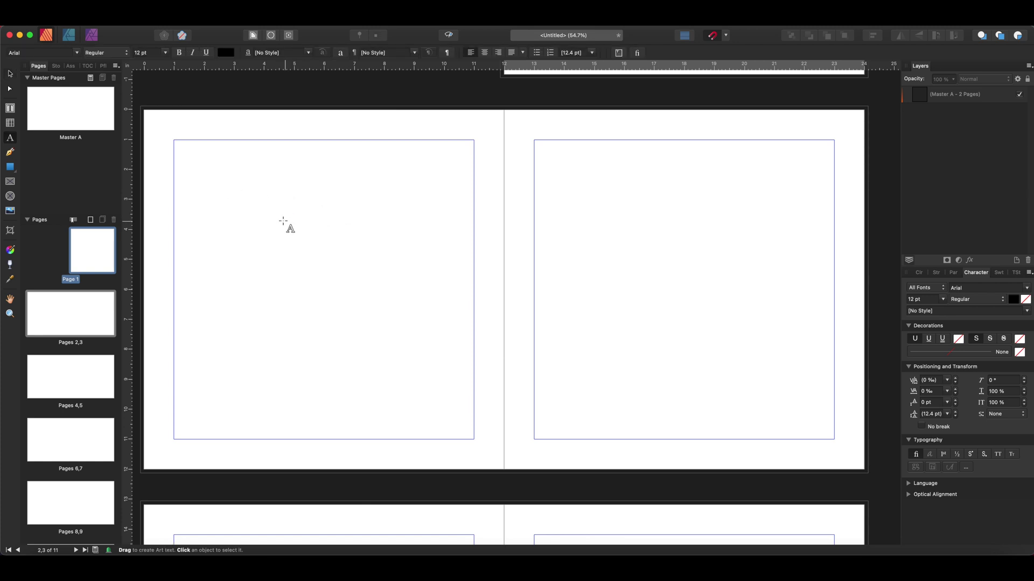
Add the artistic text 'california' on the left page and set it in Didot.
left_click(261, 218)
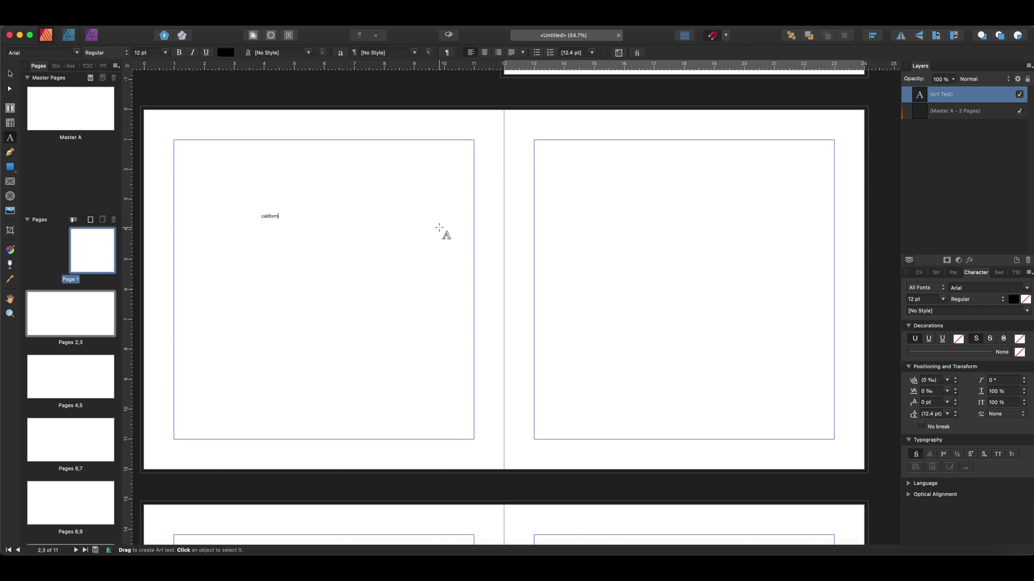
key("Escape")
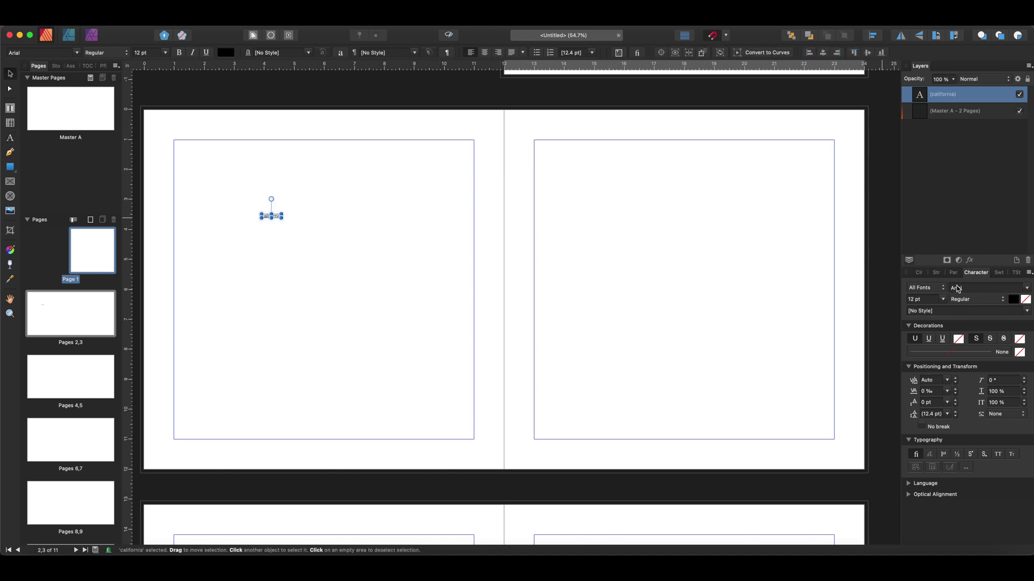
left_click(1027, 288)
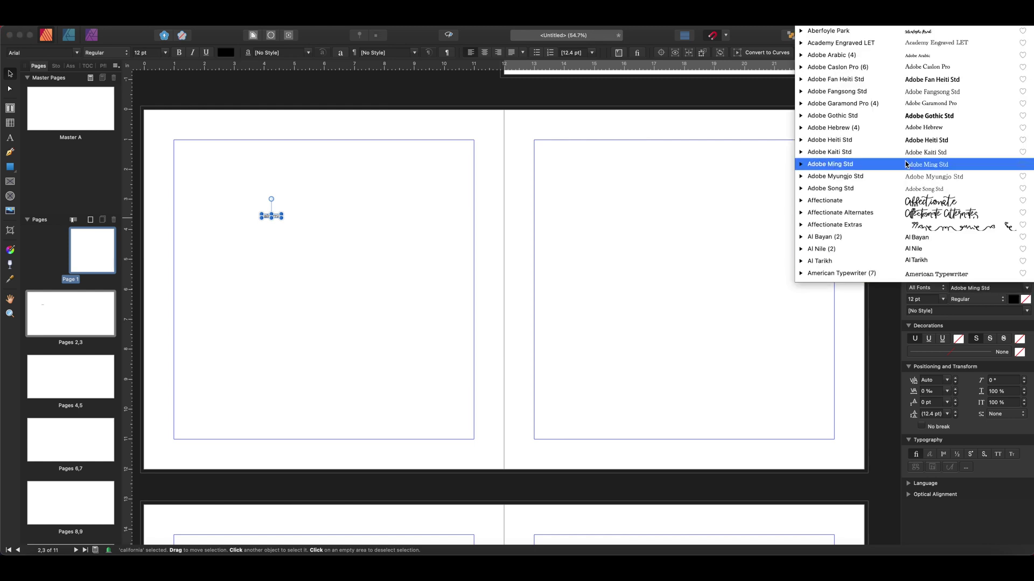
scroll(906, 165, "down", 3)
scroll(907, 165, "down", 15)
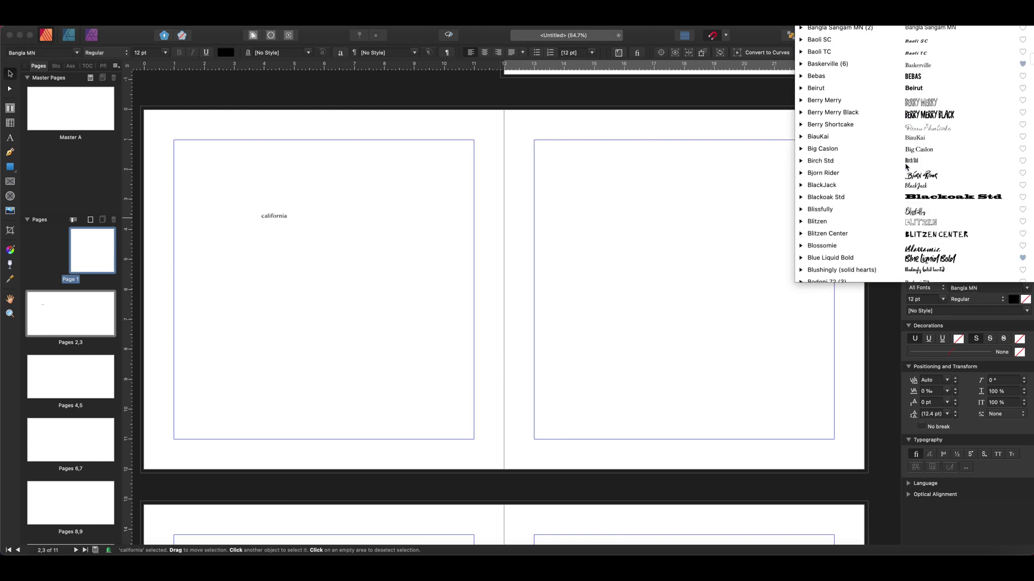
scroll(906, 166, "down", 12)
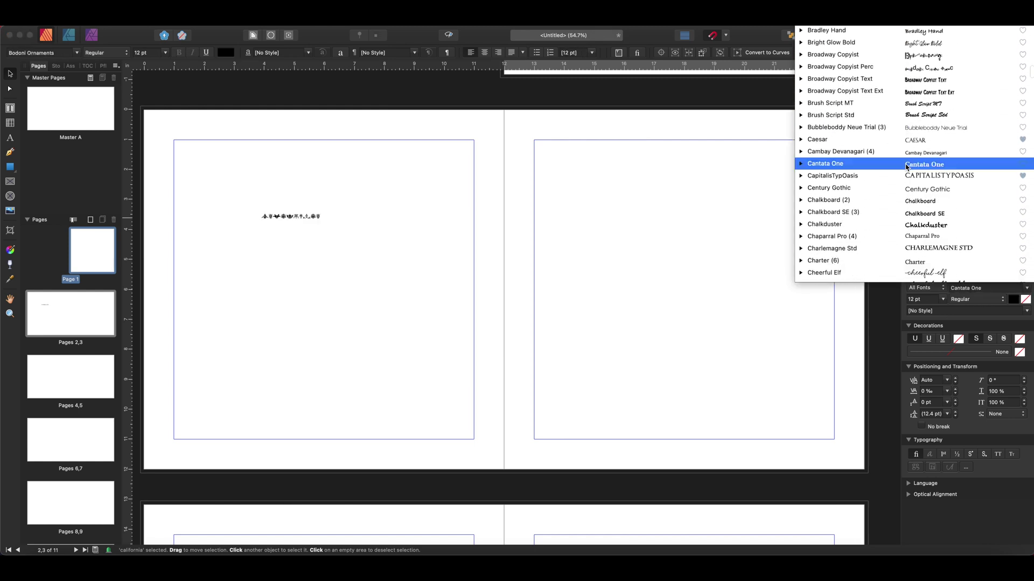
left_click(906, 161)
Set the title to 80 pt with 50 ‰ letter tracking.
left_click(926, 303)
type("40")
key("Return")
left_click(925, 300)
type("80")
key("Return")
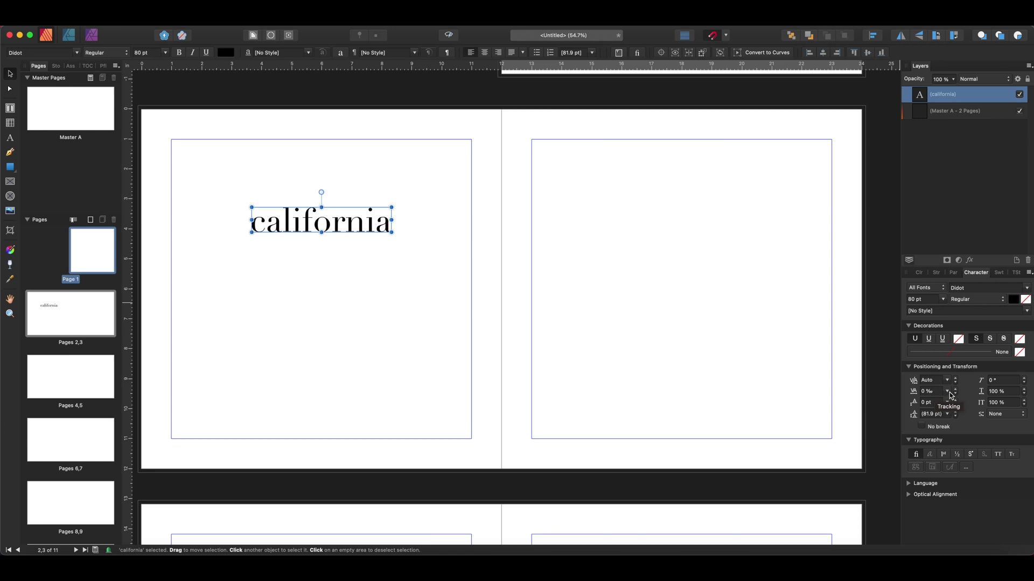
left_click(949, 392)
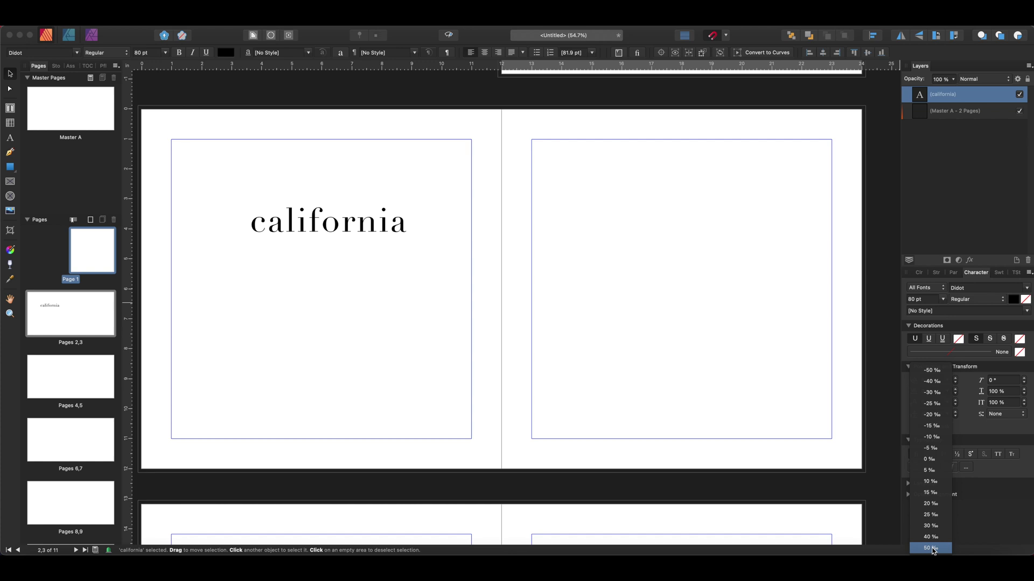
left_click(931, 548)
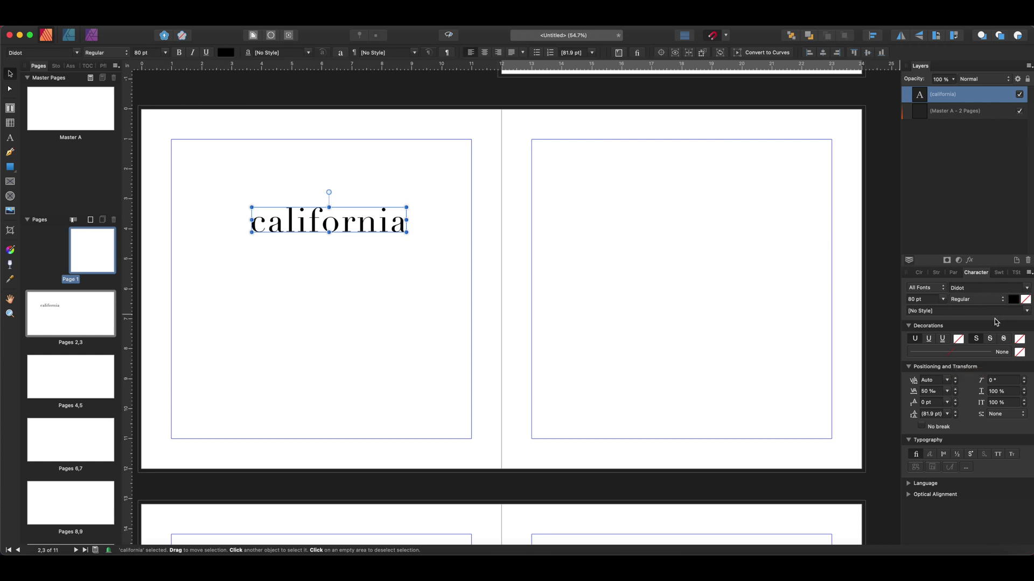
Colour the title light blue and move it up and right on the page.
left_click(1013, 300)
left_click(970, 411)
left_click_drag(971, 412, 977, 403)
left_click(416, 226)
left_click_drag(362, 235, 378, 211)
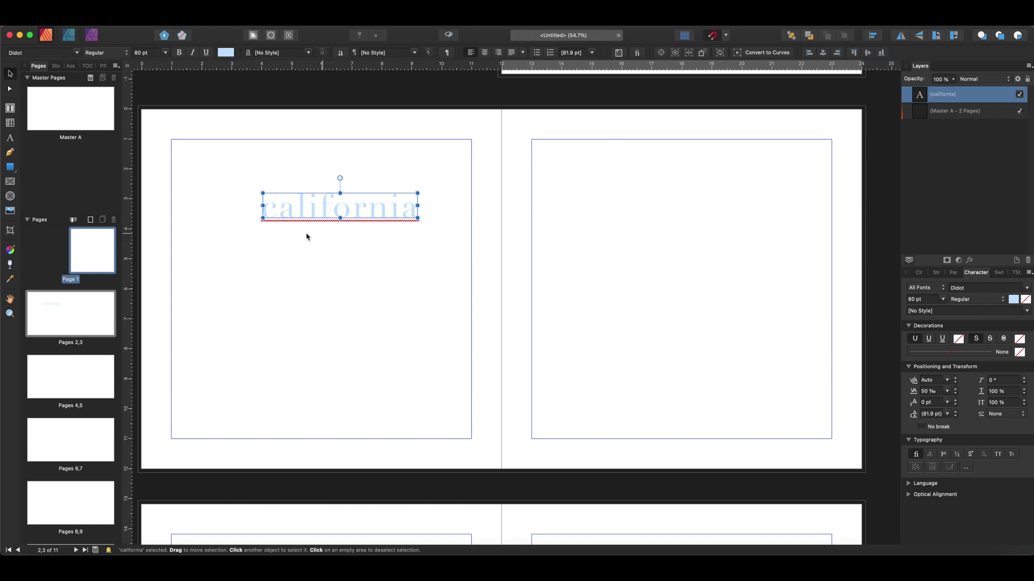
Add a second text line '20-28 january 2019' beneath california and select it.
left_click(9, 139)
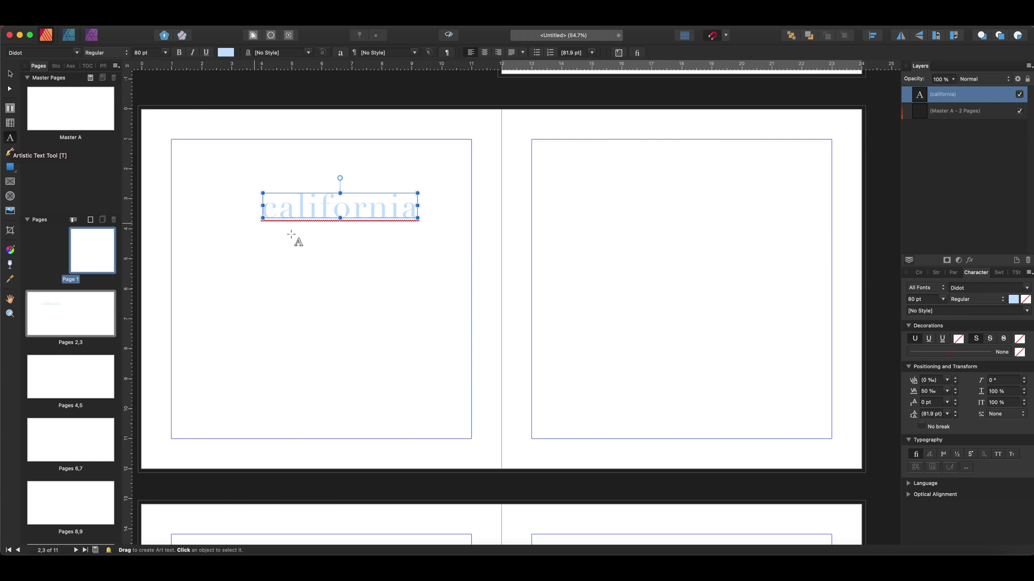
left_click(331, 241)
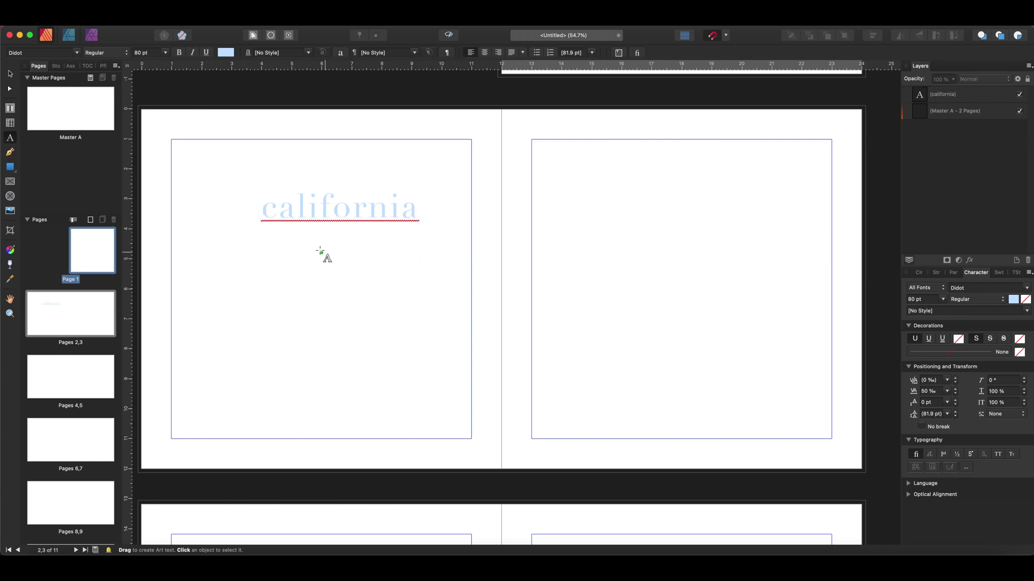
left_click(328, 247)
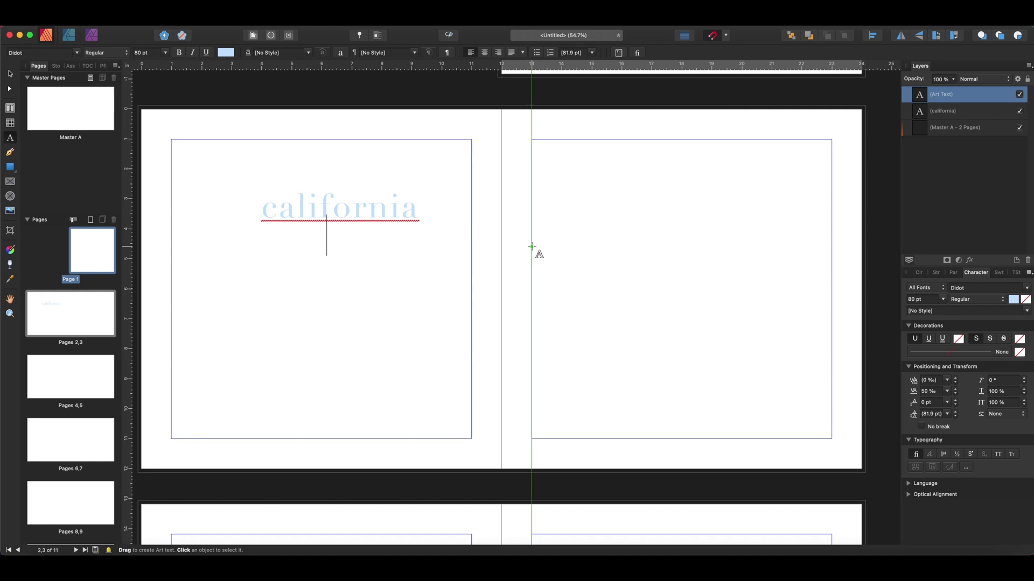
type("20-28 january 202")
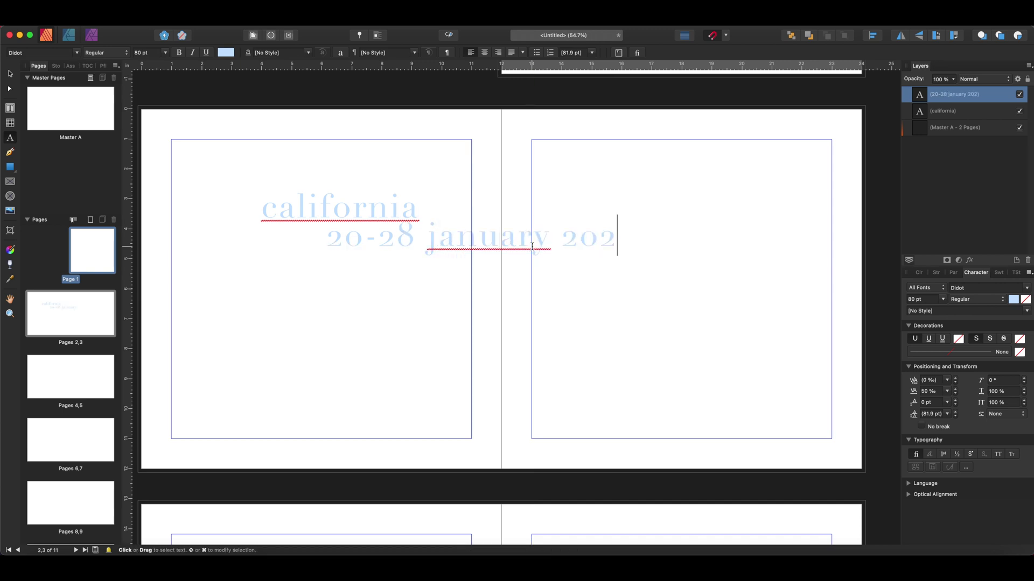
key("BackSpace")
type("19")
key("Escape")
left_click(386, 255)
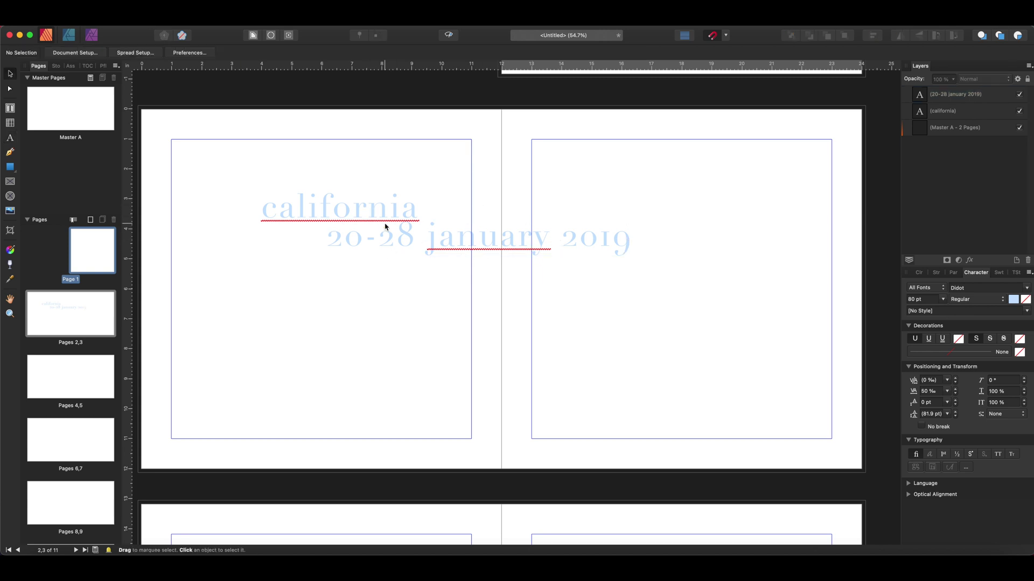
left_click(404, 233)
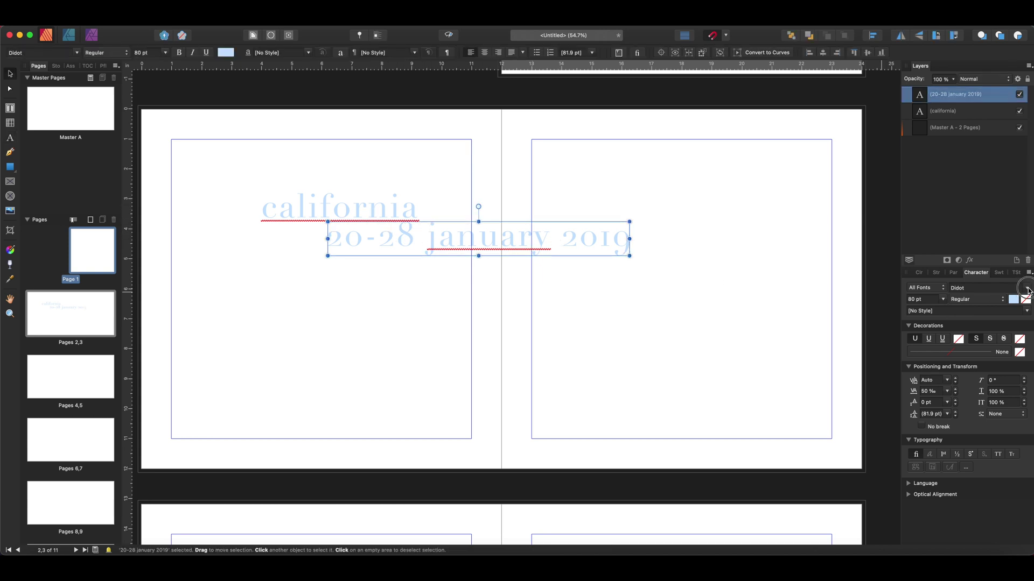
Change the date line's font to Avenir Next Regular.
left_click(1023, 289)
scroll(885, 213, "up", 10)
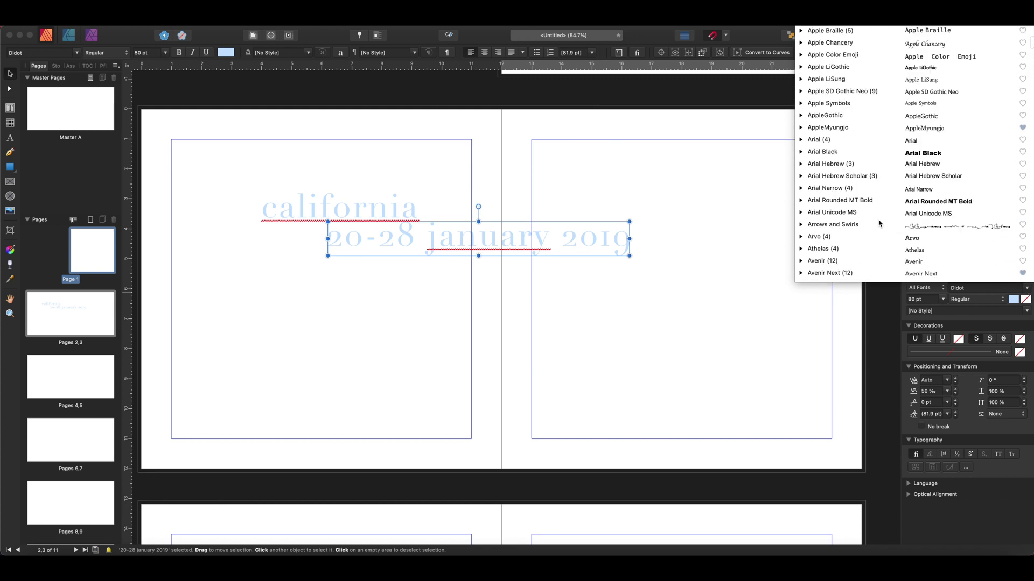
scroll(862, 229, "down", 3)
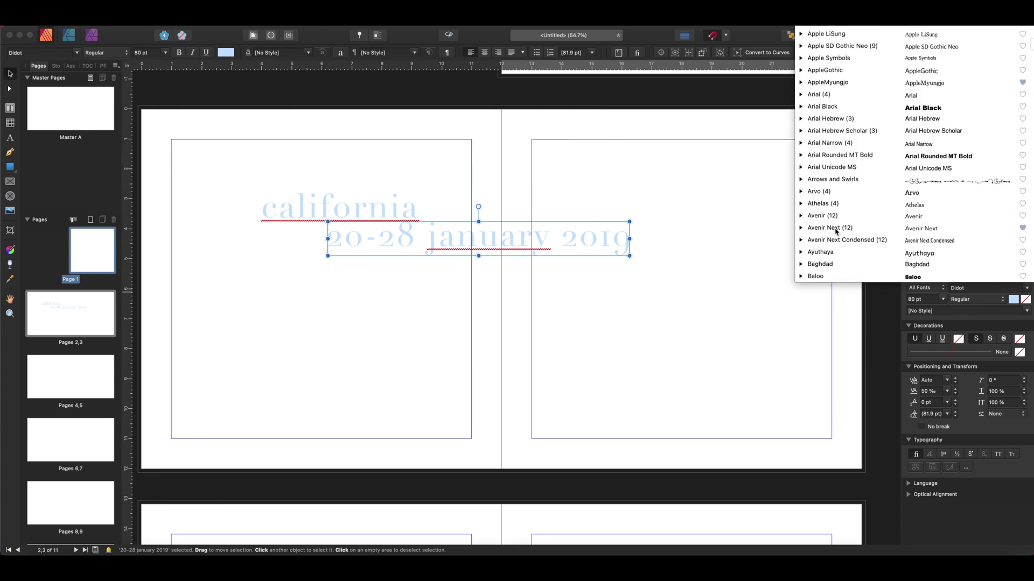
left_click(837, 231)
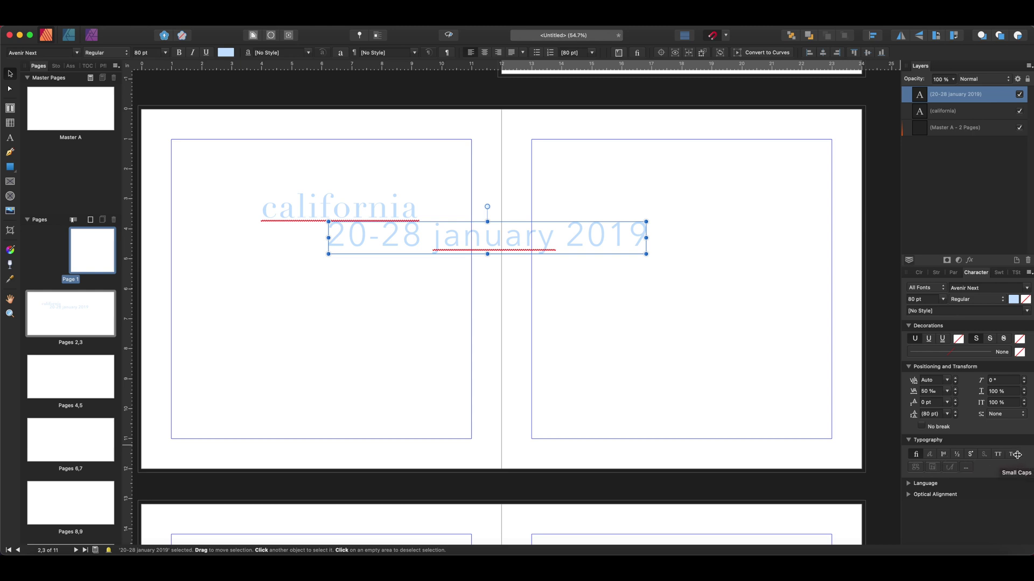
Make the date line all caps with 100 ‰ tracking.
left_click(999, 456)
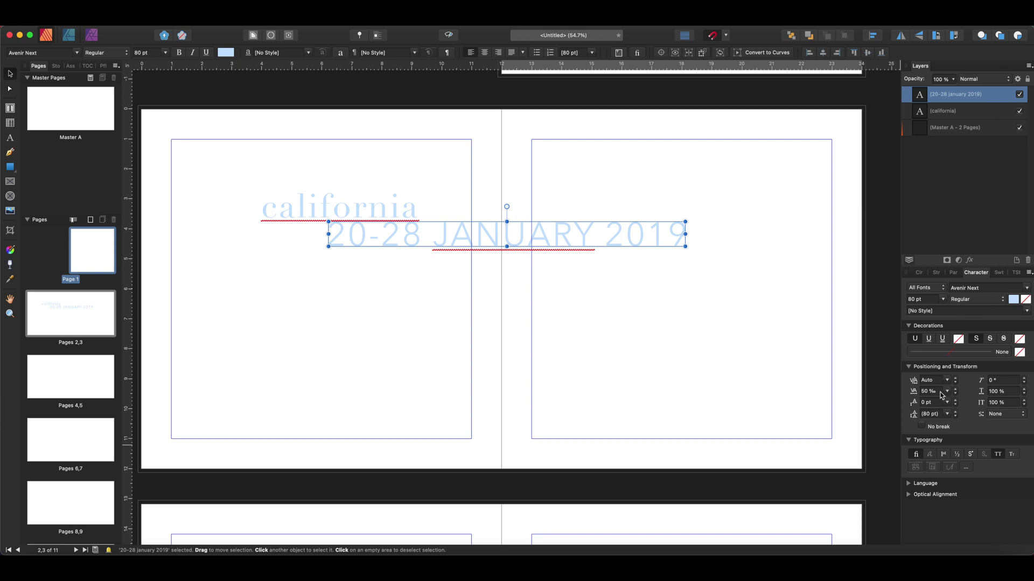
left_click_drag(940, 393, 909, 393)
type("100")
key("Return")
Shrink the date to about 21.9 pt and colour it grey from the swatches.
left_click(1014, 301)
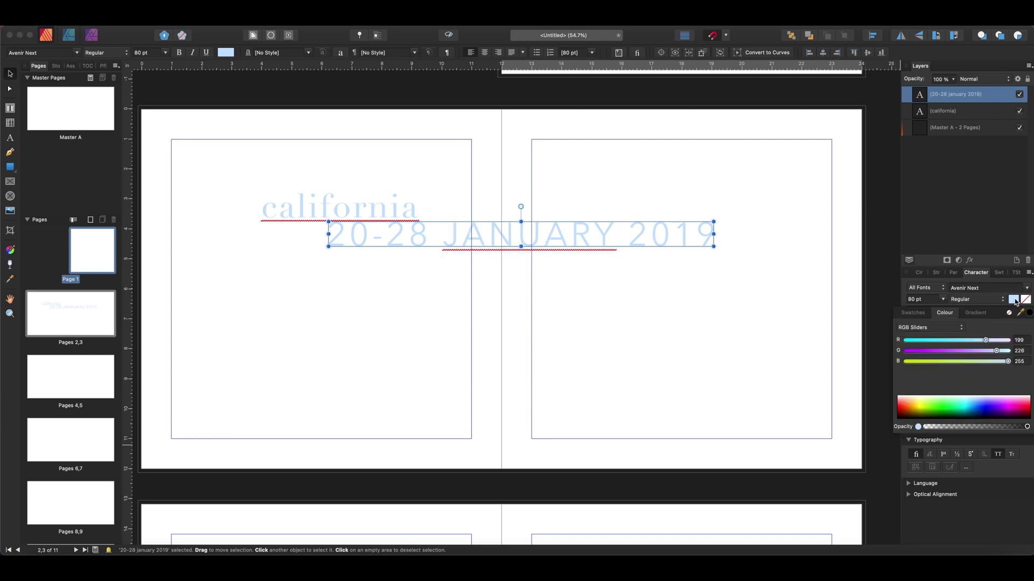
left_click(1028, 313)
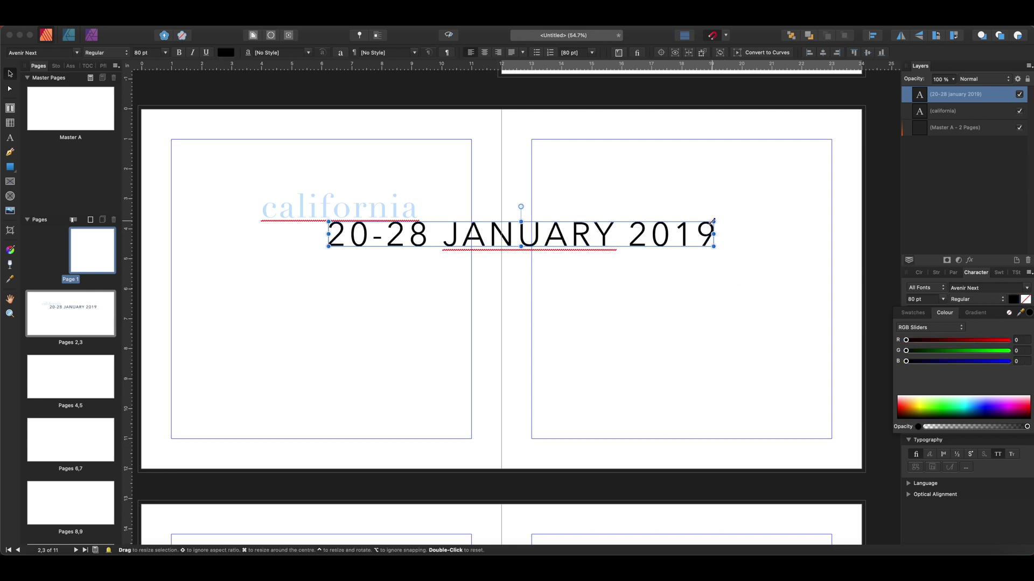
left_click_drag(714, 221, 413, 228)
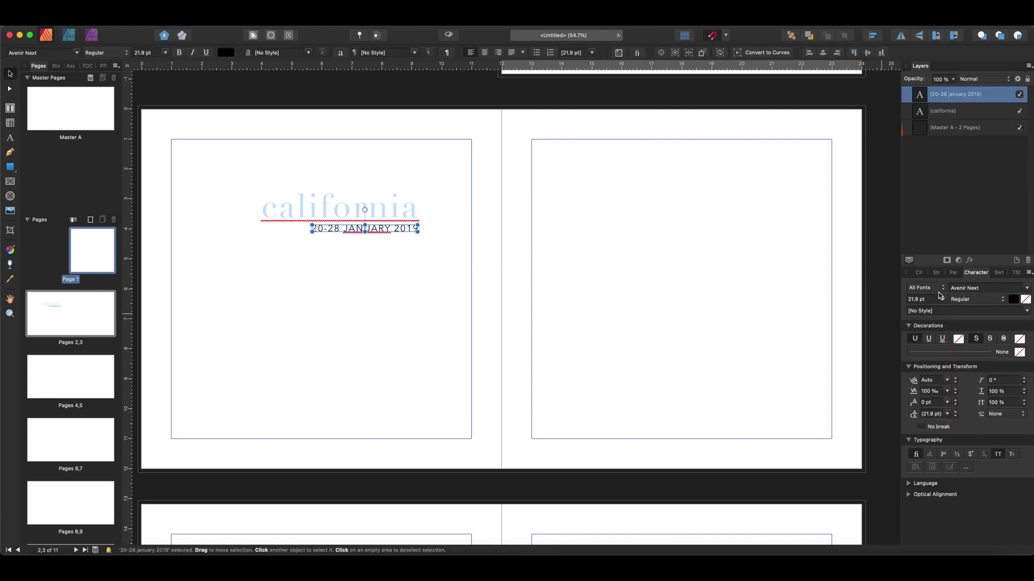
left_click(1012, 299)
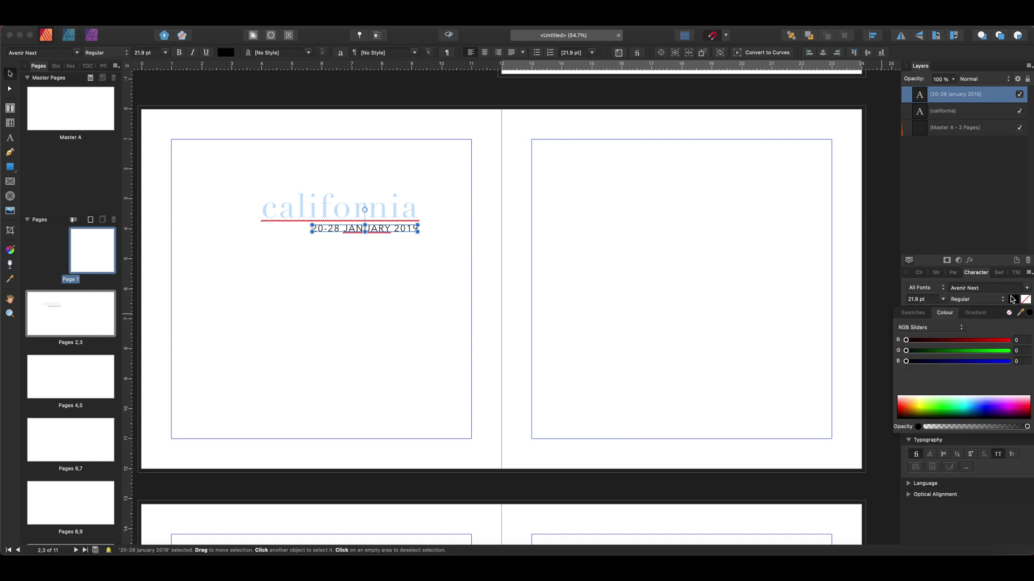
left_click(912, 313)
left_click(1017, 342)
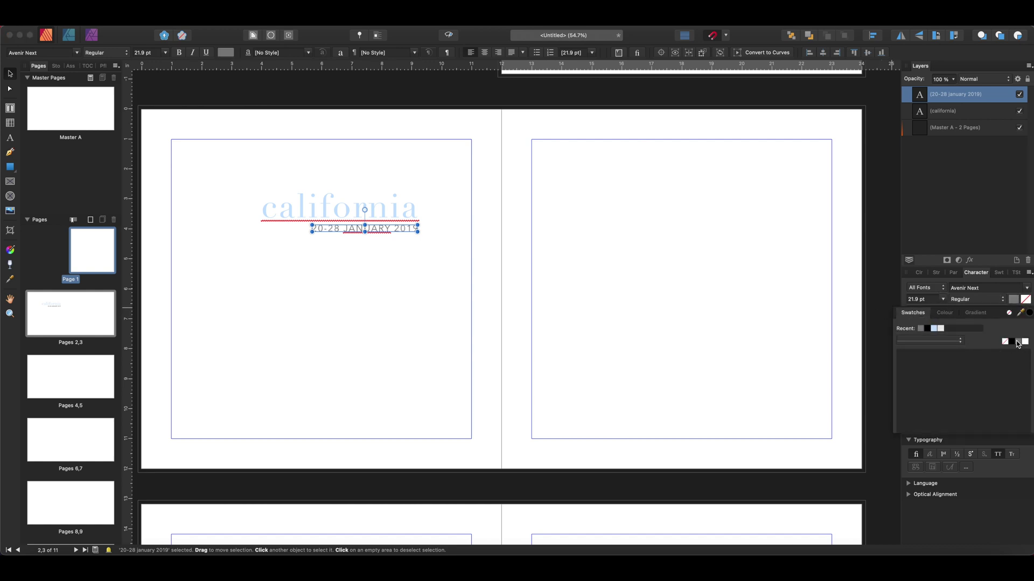
left_click(503, 298)
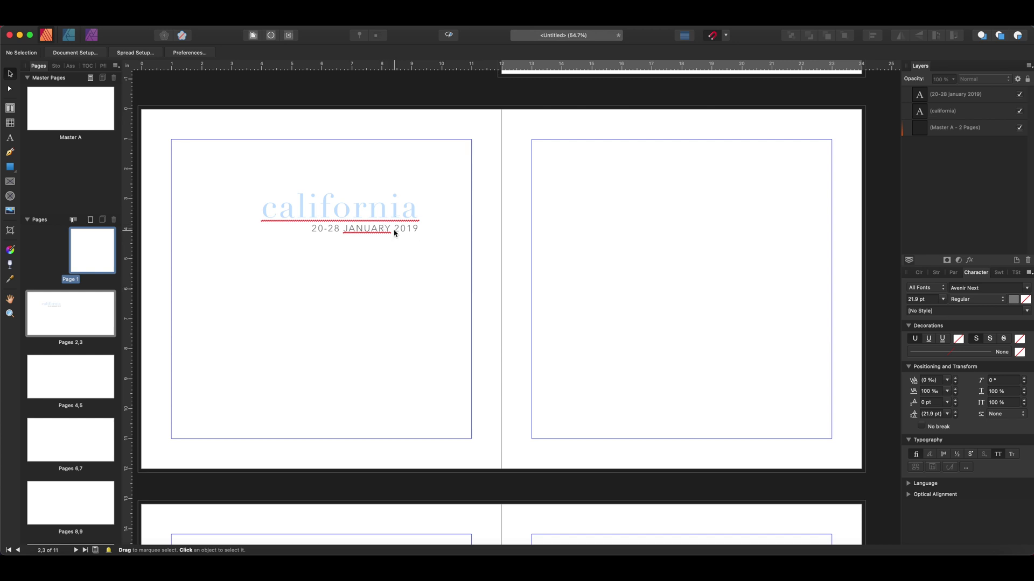
mouse_move(393, 232)
left_mouse_down()
mouse_move(411, 230)
mouse_move(392, 231)
left_mouse_up()
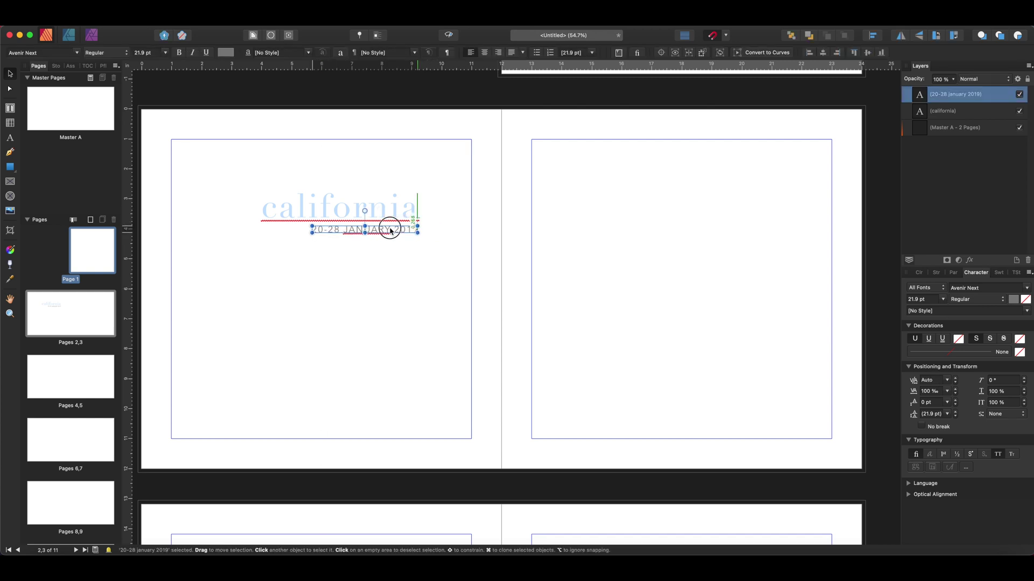
Place the date line under 'california' with its right end aligned to the title's end.
mouse_move(391, 231)
left_mouse_down()
mouse_move(399, 227)
mouse_move(390, 231)
left_mouse_up()
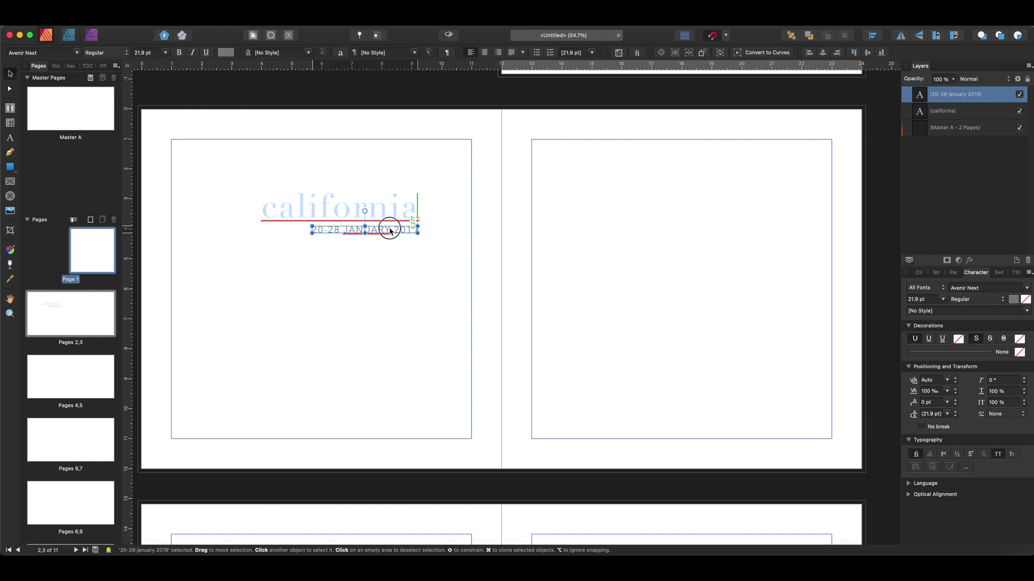
mouse_move(391, 232)
left_mouse_down()
mouse_move(401, 229)
mouse_move(347, 231)
mouse_move(393, 230)
left_mouse_up()
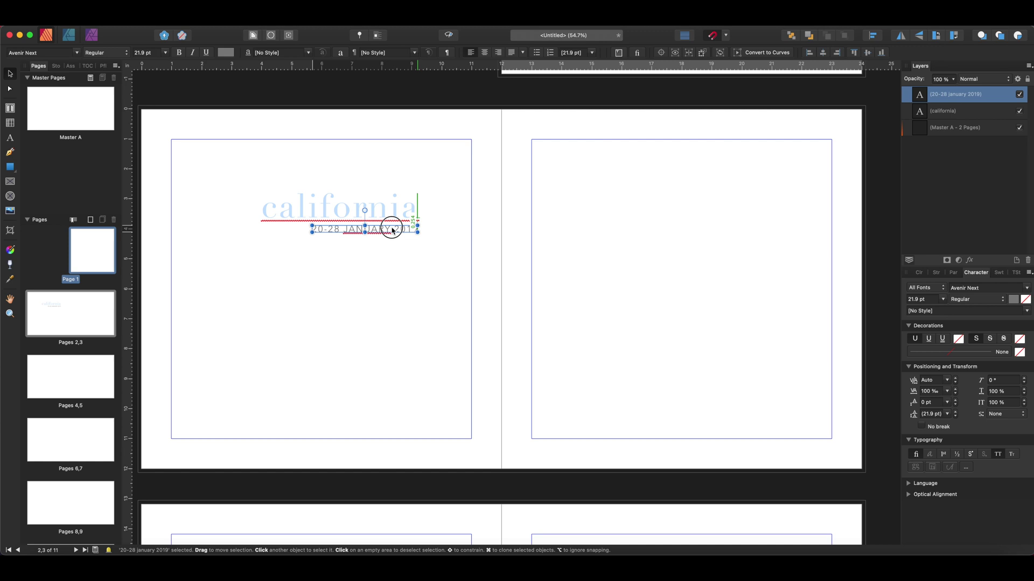
Draw a thin pale grey rectangle bar left of the date line, under the title.
left_click(328, 245)
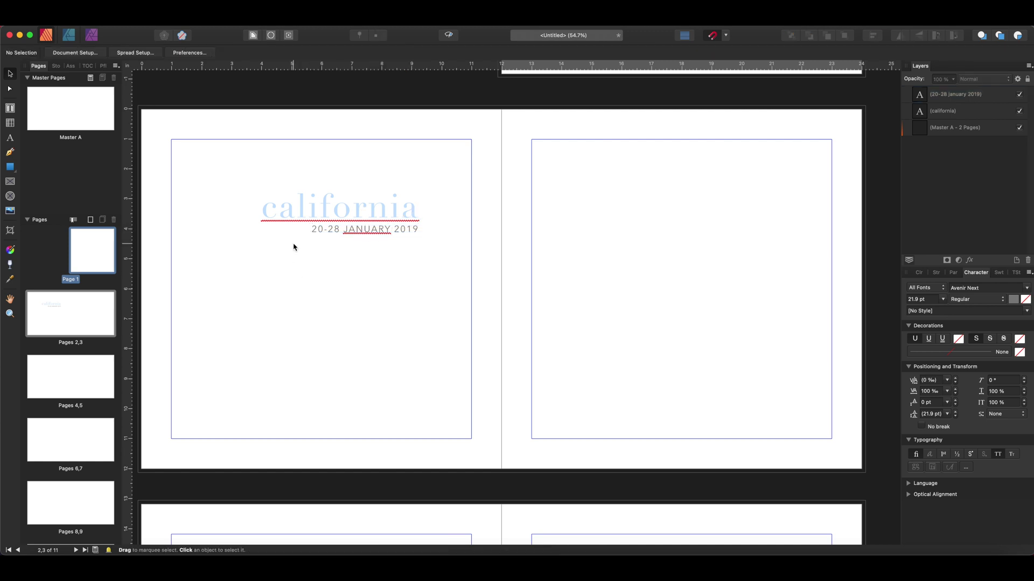
left_click(11, 168)
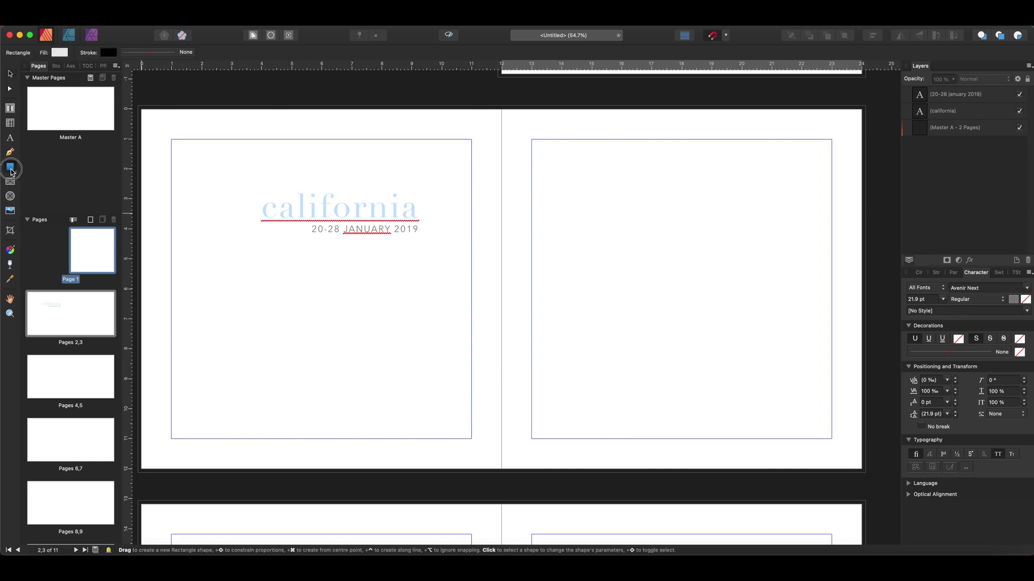
left_click(12, 170)
left_click(11, 170)
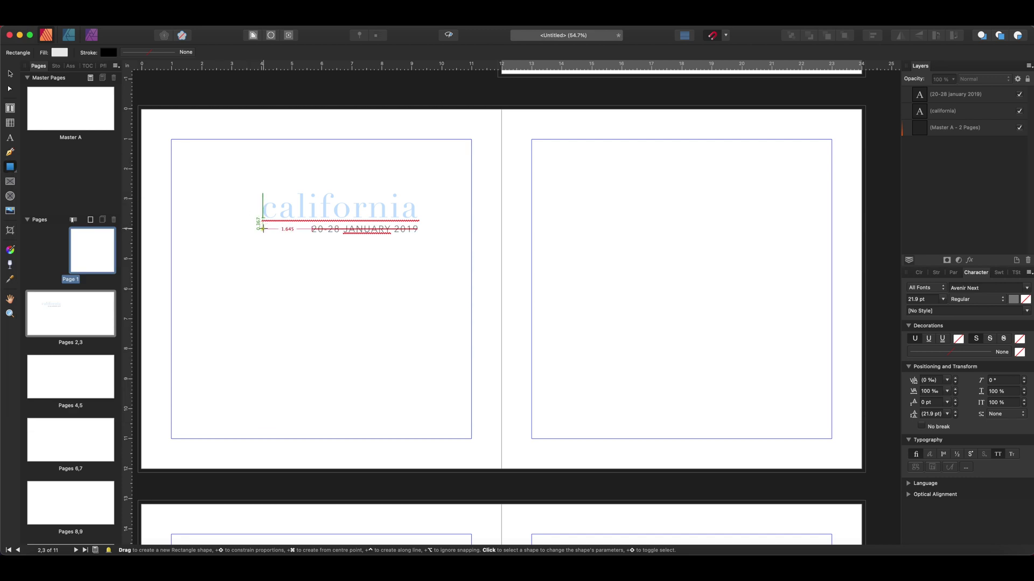
left_click_drag(263, 226, 306, 232)
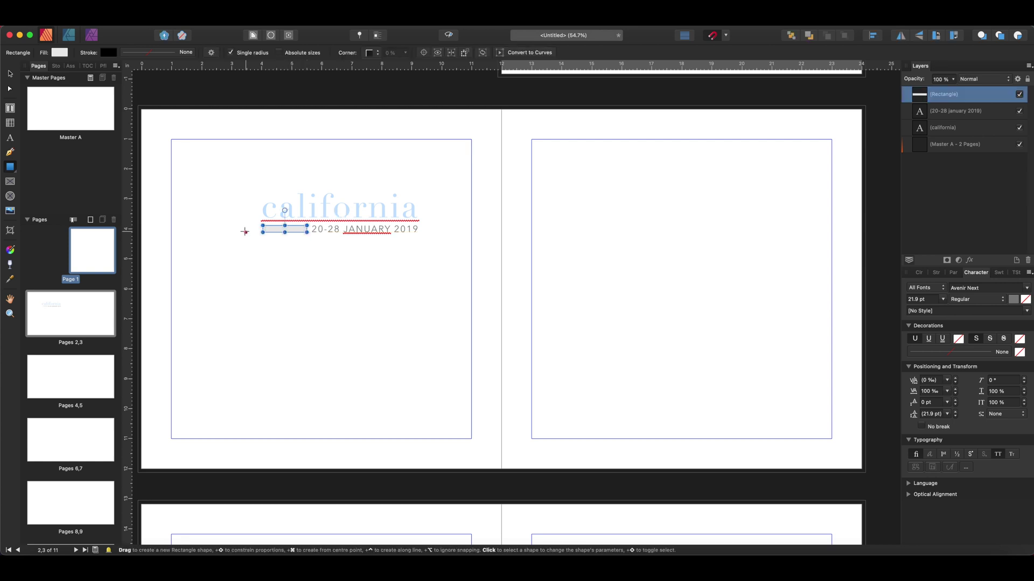
left_click(9, 67)
left_click(179, 133)
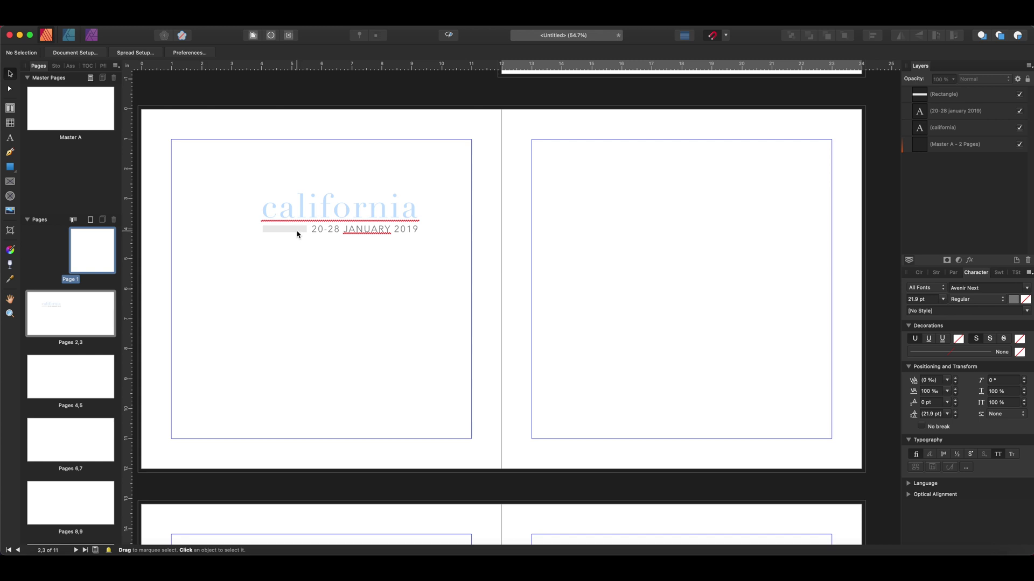
In preview mode, move the title, date and bar together to the page's top-left.
key("w")
left_click_drag(235, 173, 474, 265)
left_click_drag(366, 200, 290, 179)
left_click(309, 260)
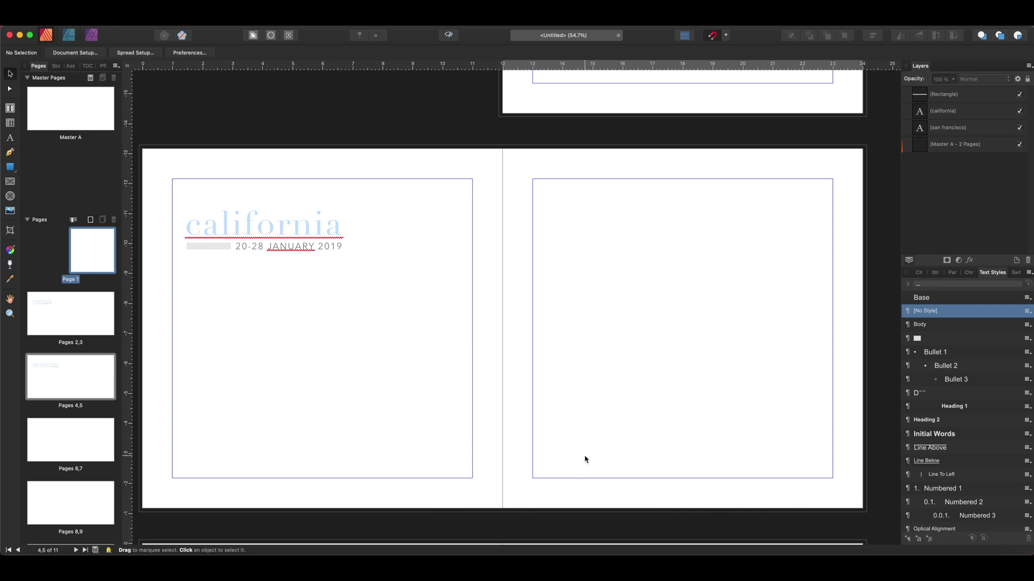
Draw a full-bleed photo frame on the right page and a small frame beside the spine.
left_click(10, 182)
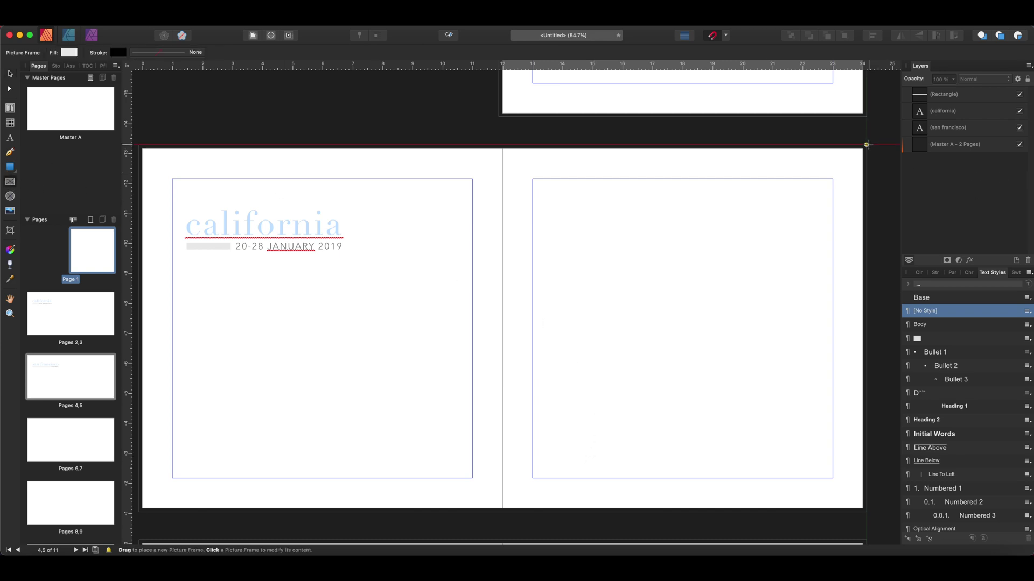
left_click_drag(863, 146, 630, 511)
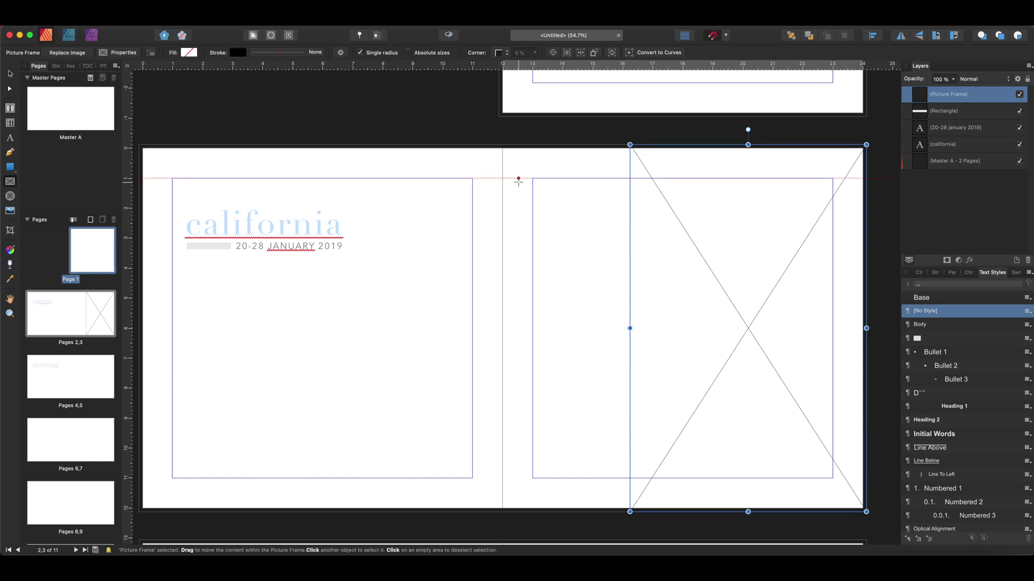
left_click_drag(502, 179, 615, 276)
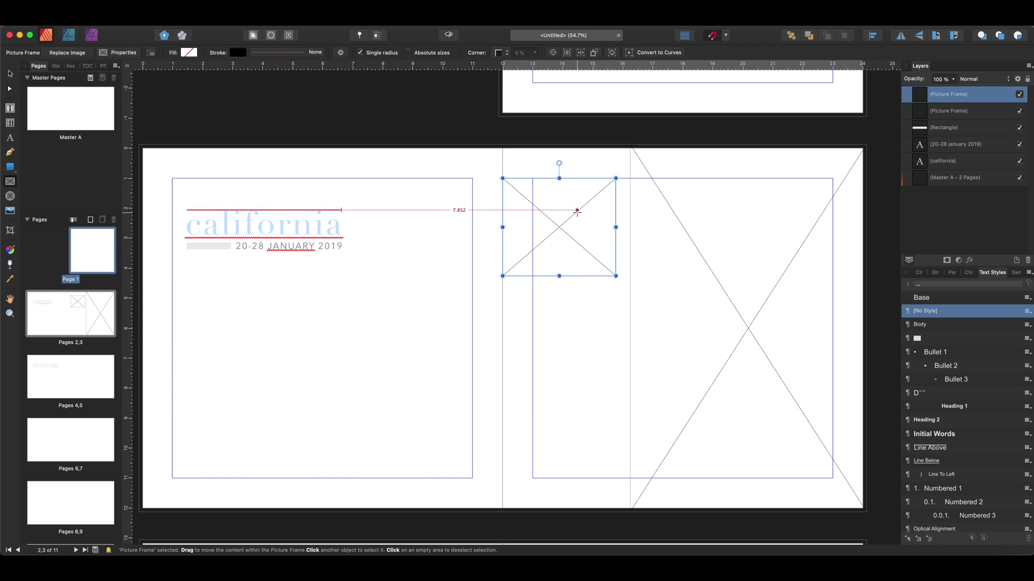
Duplicate the small frame into a resized stack of three along the spine, and raise the heading.
key("v")
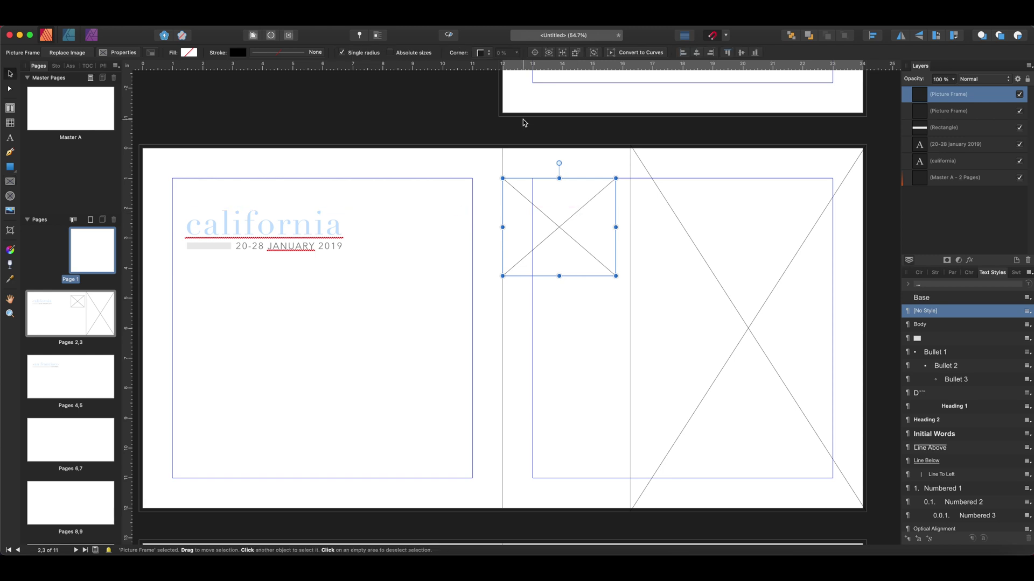
key("super+j")
key("super+j")
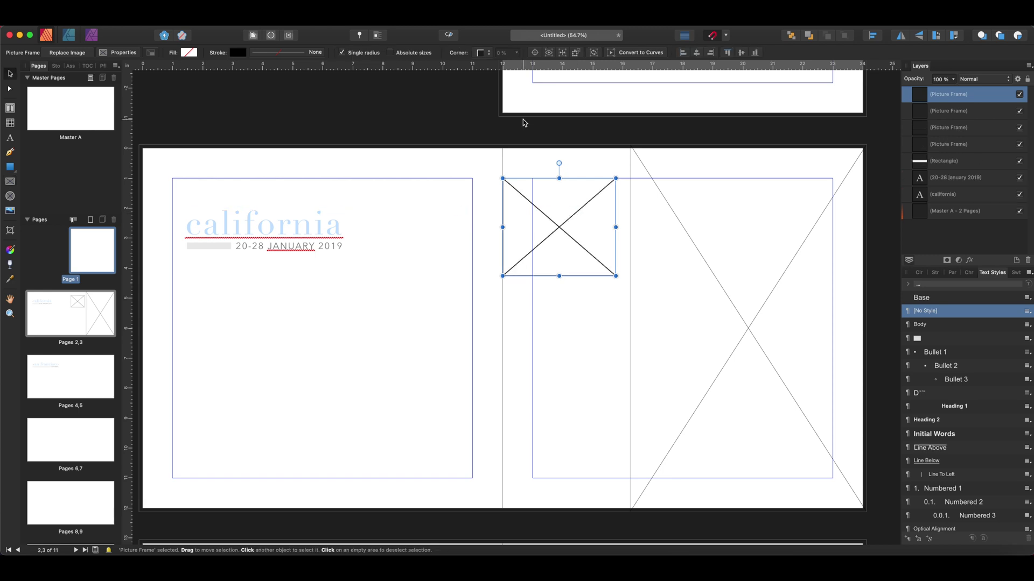
left_click_drag(568, 222, 572, 425)
left_click(579, 272, "shift")
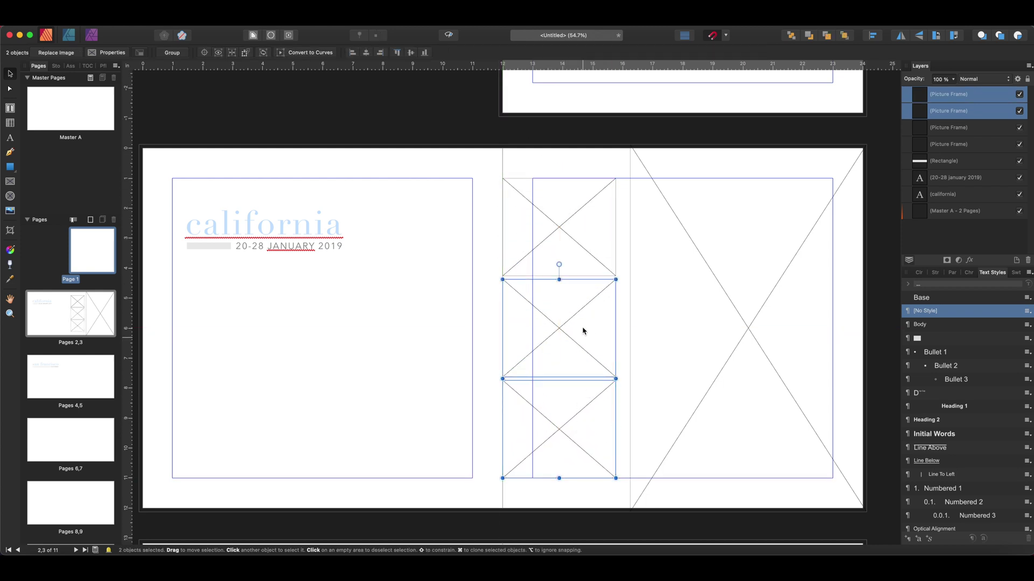
left_click(584, 226, "shift")
left_click_drag(615, 478, 613, 475)
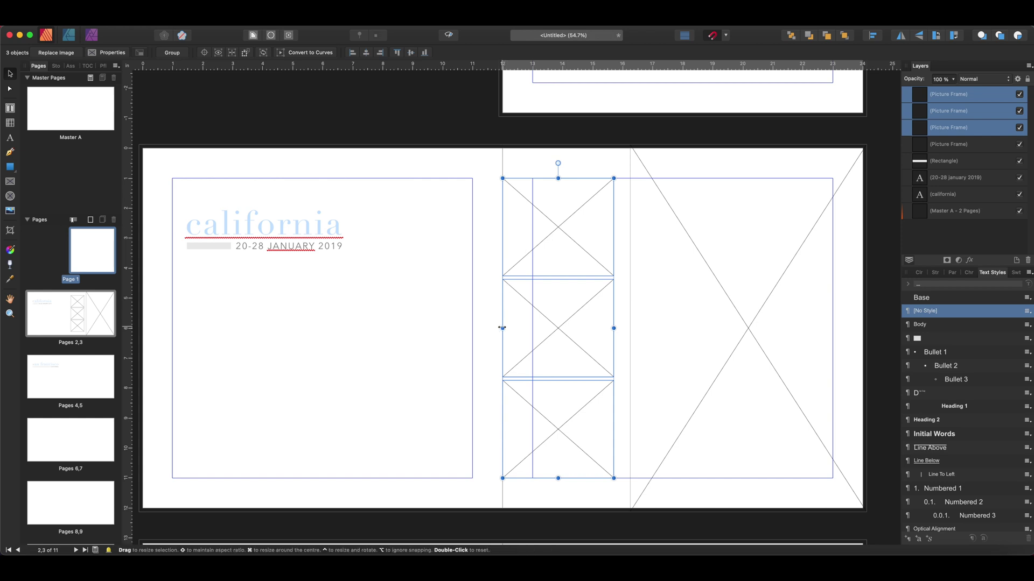
left_click_drag(502, 328, 484, 328)
mouse_move(219, 221)
left_mouse_down()
mouse_move(214, 205)
mouse_move(227, 247)
mouse_move(212, 237)
mouse_move(215, 205)
mouse_move(216, 223)
left_mouse_up()
left_click(227, 243)
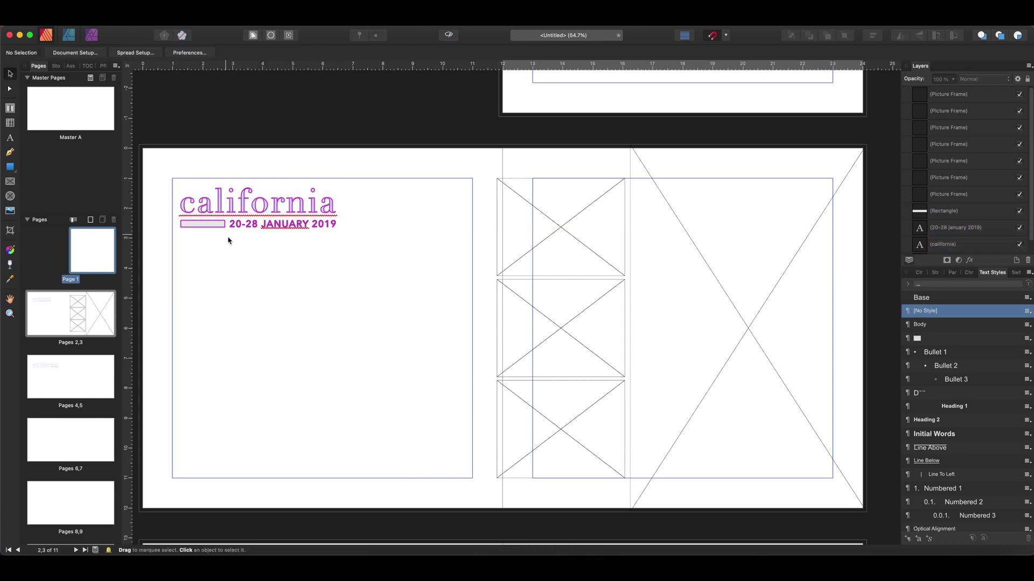
Draw a text frame below the heading, fill it with placeholder text, and select it all.
left_click(10, 108)
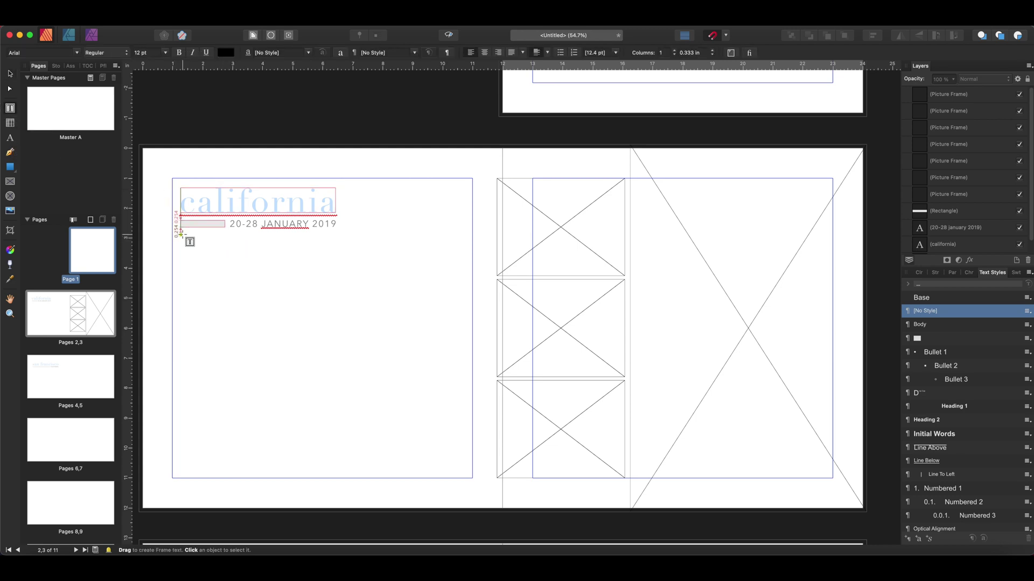
left_click_drag(181, 235, 480, 340)
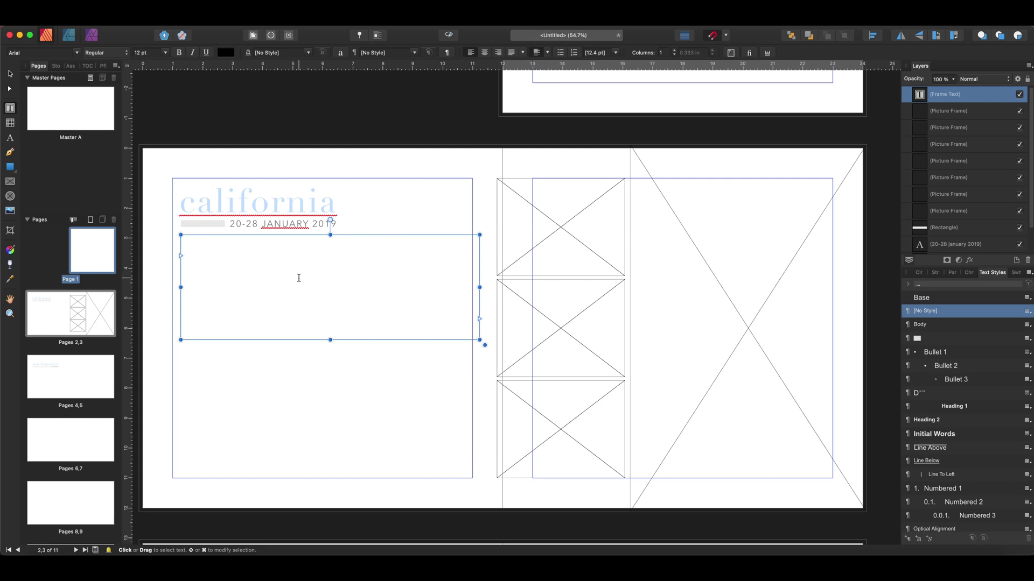
left_click(253, 35)
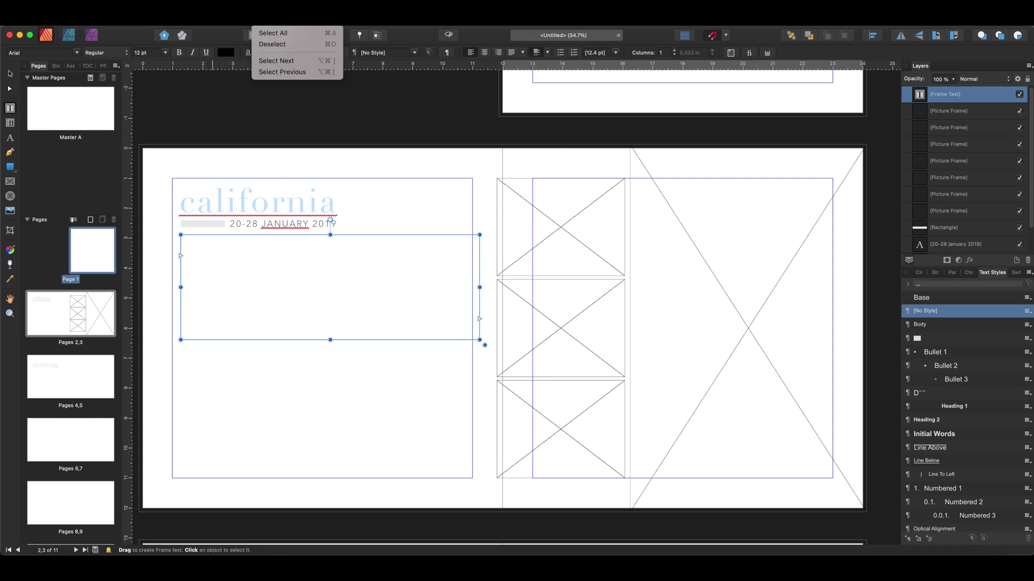
mouse_move(215, 21)
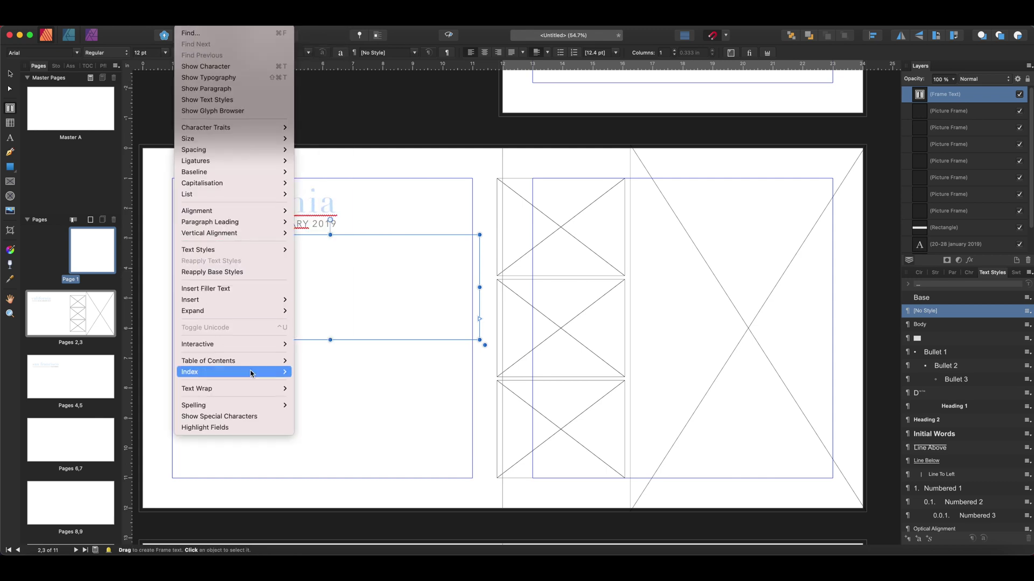
left_click(231, 289)
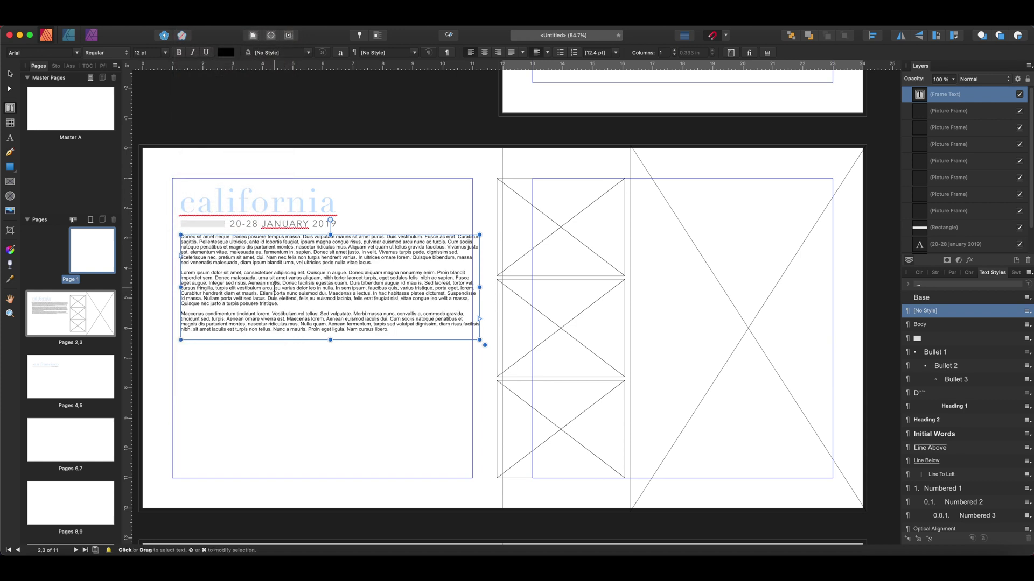
key("super+a")
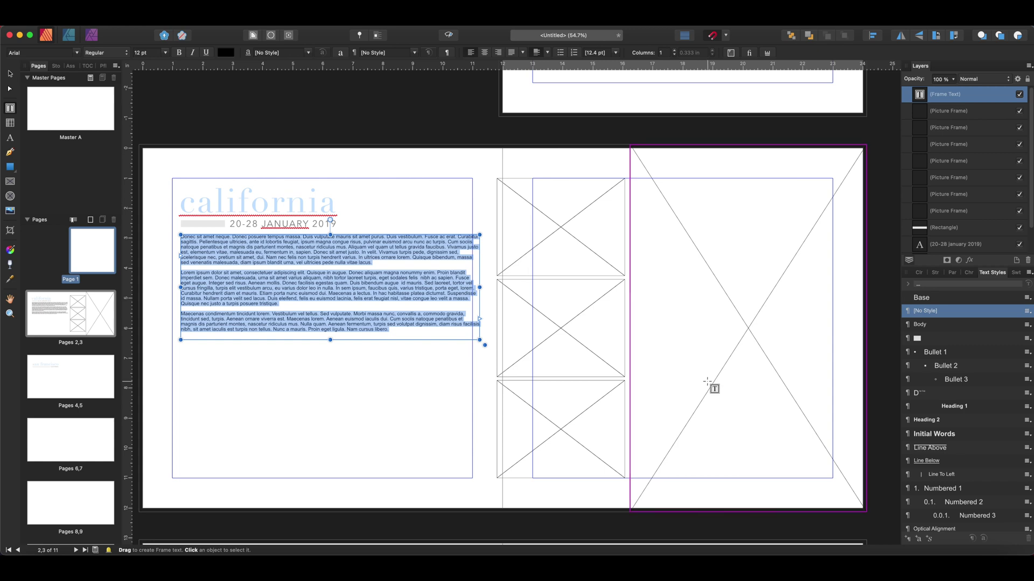
Select the body text frame and widen it slightly.
left_click(968, 273)
left_click(754, 269)
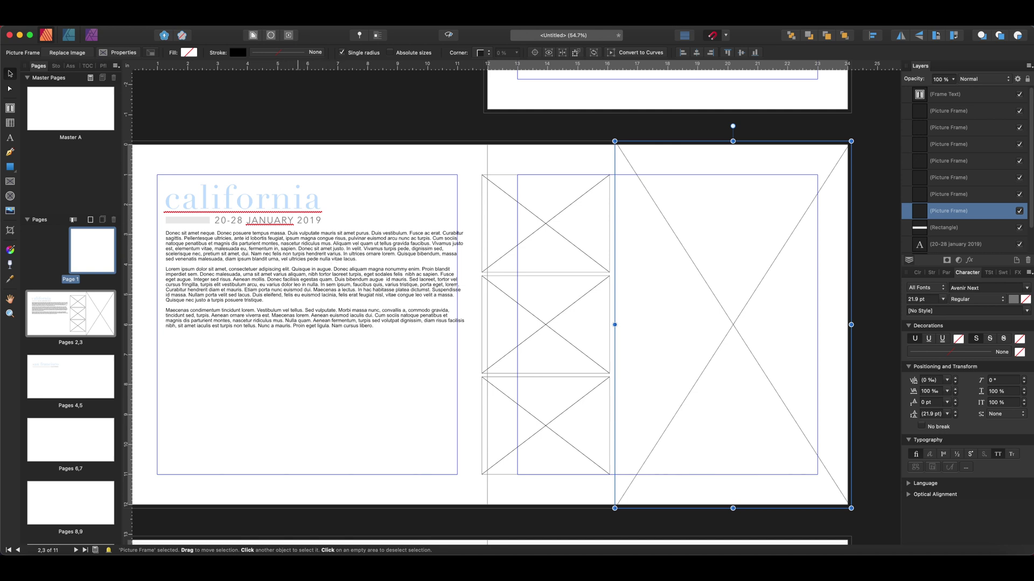
left_click(293, 12)
mouse_move(401, 249)
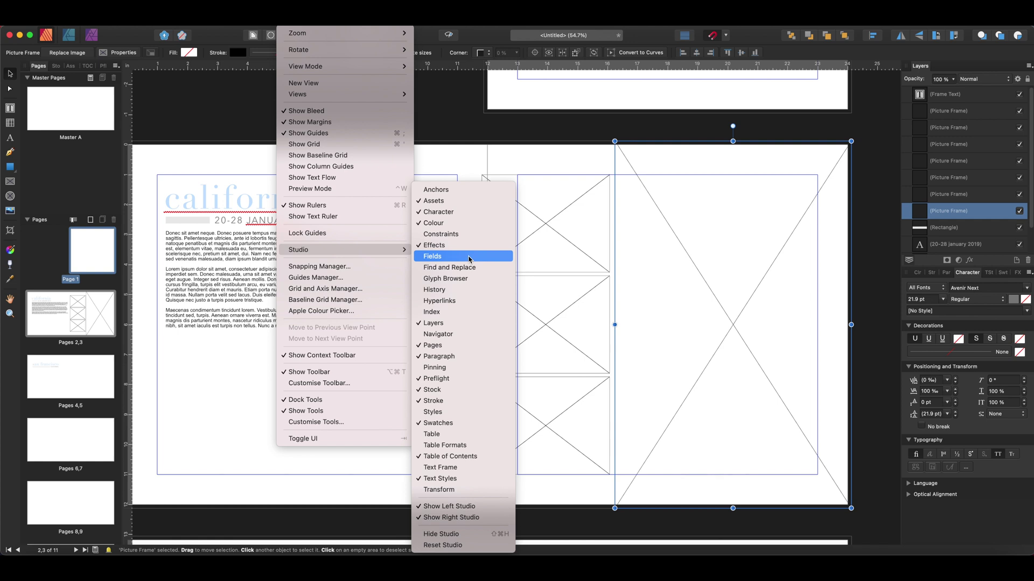
key("Escape")
left_click(458, 266)
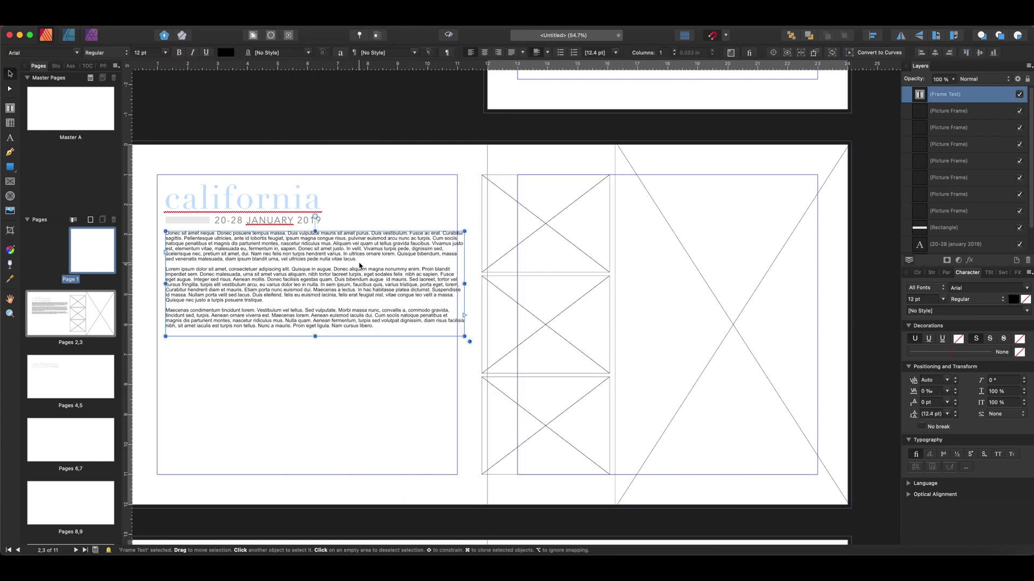
left_click_drag(464, 284, 467, 284)
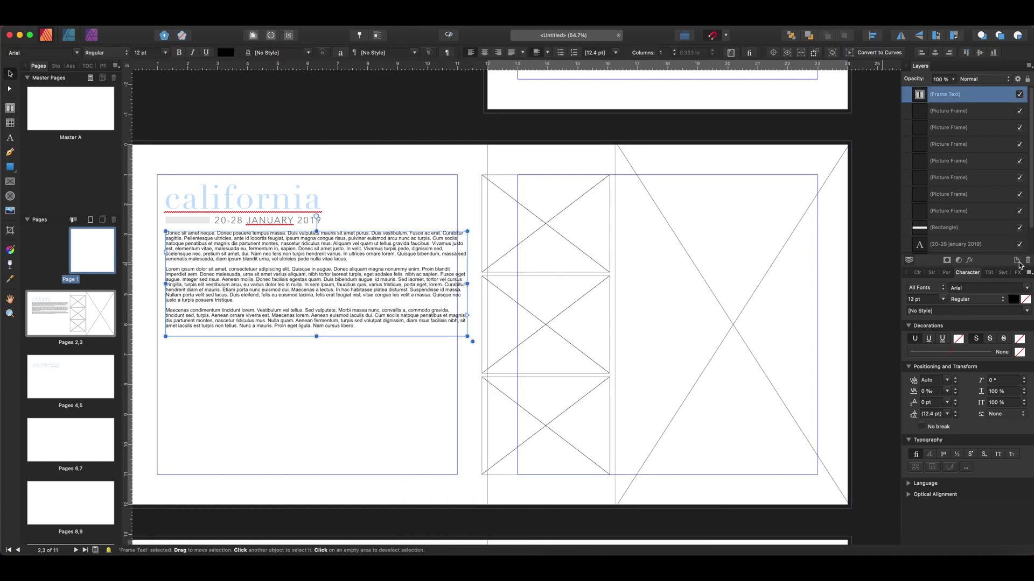
Set the body text font to Avenir Next.
left_click(1027, 288)
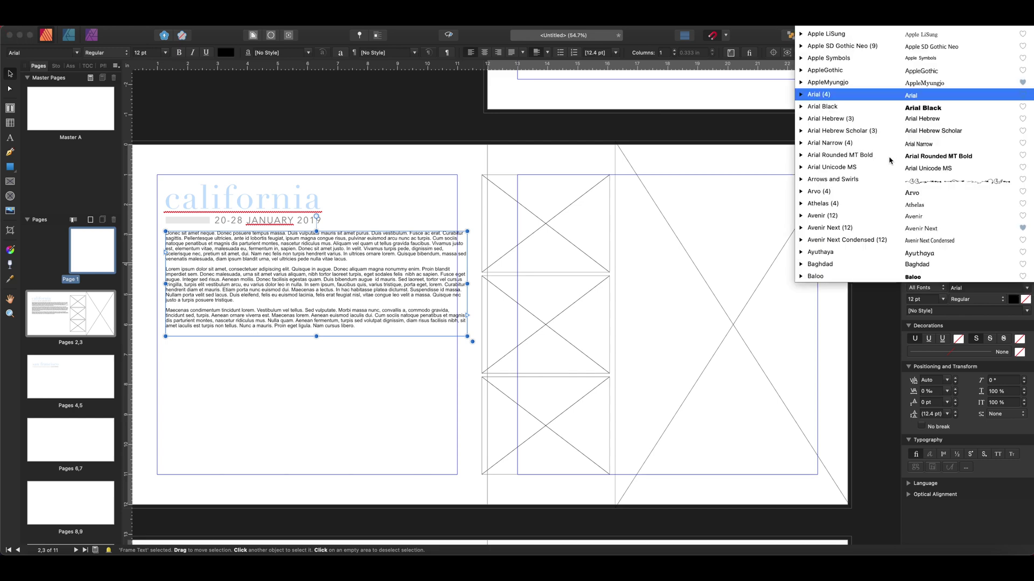
scroll(875, 171, "down", 4)
scroll(875, 171, "down", 10)
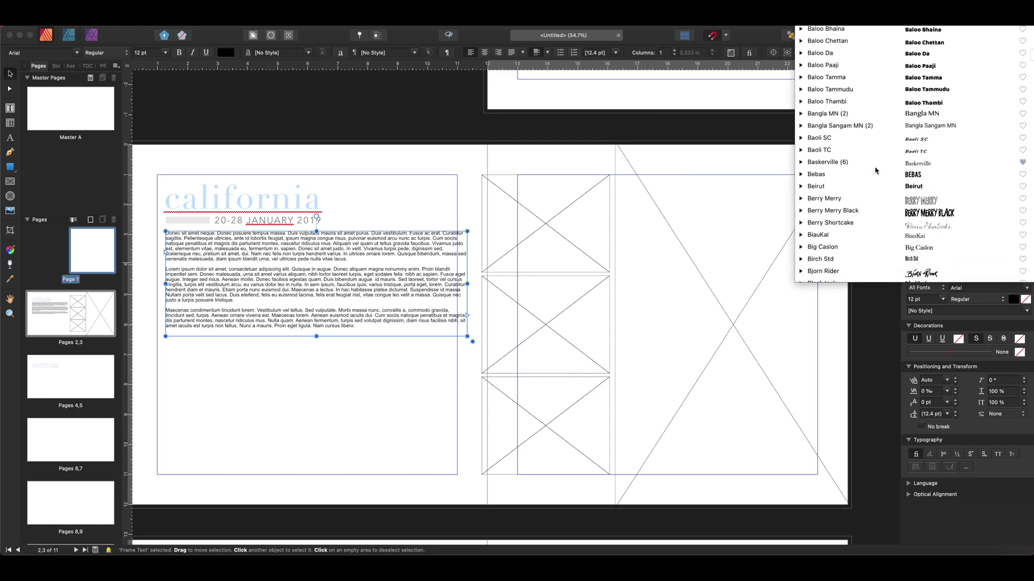
scroll(875, 171, "up", 20)
scroll(875, 170, "down", 10)
left_click(856, 218)
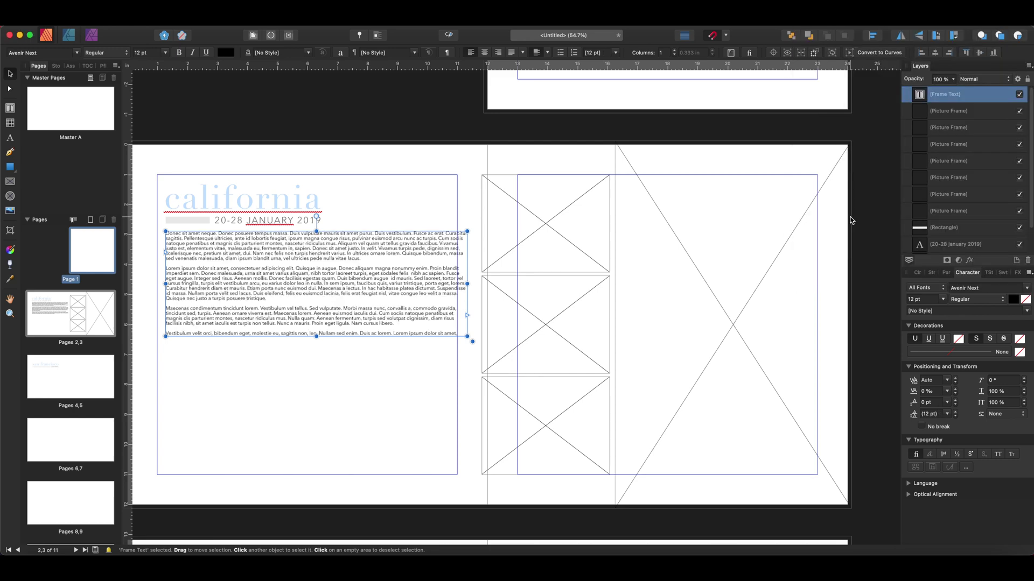
Give the body text 50 ‰ tracking and 16 pt leading, then nudge its frame lower.
left_click(949, 393)
left_click(950, 393)
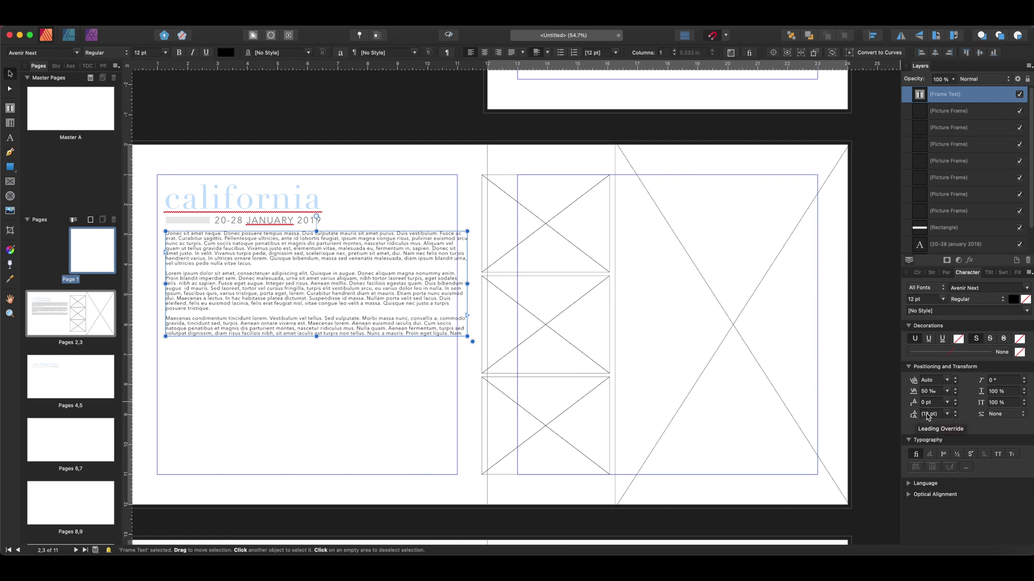
left_click(948, 414)
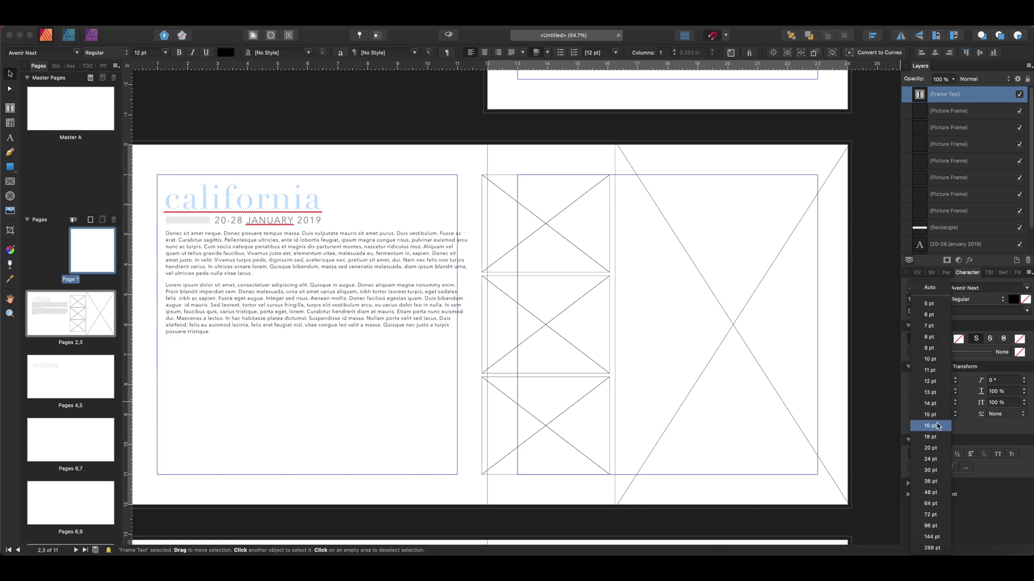
left_click(937, 426)
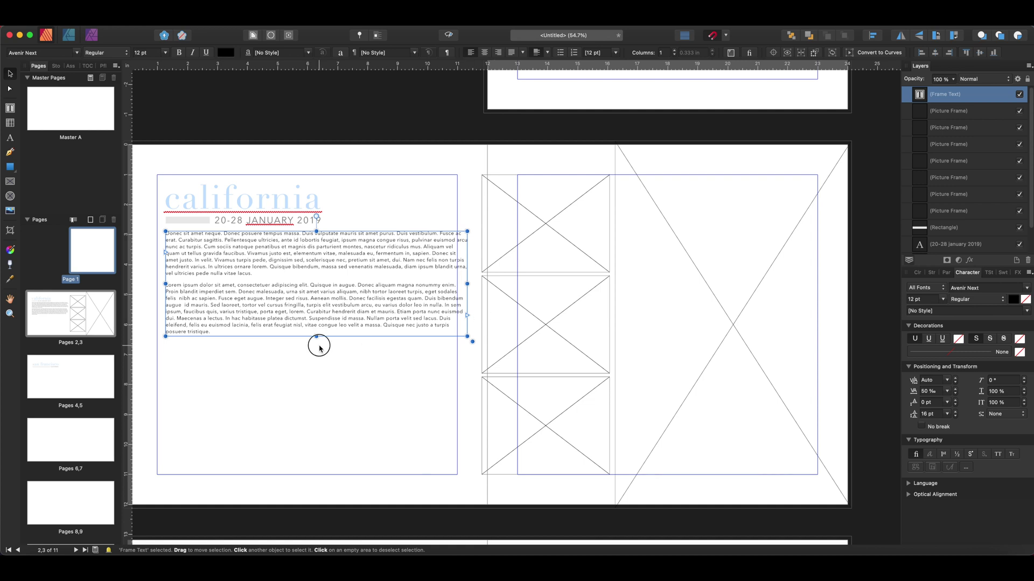
left_click(319, 347)
left_click_drag(314, 270, 313, 279)
Duplicate the top column picture frame twice, placing two copies side by side under the body text.
left_click(468, 305)
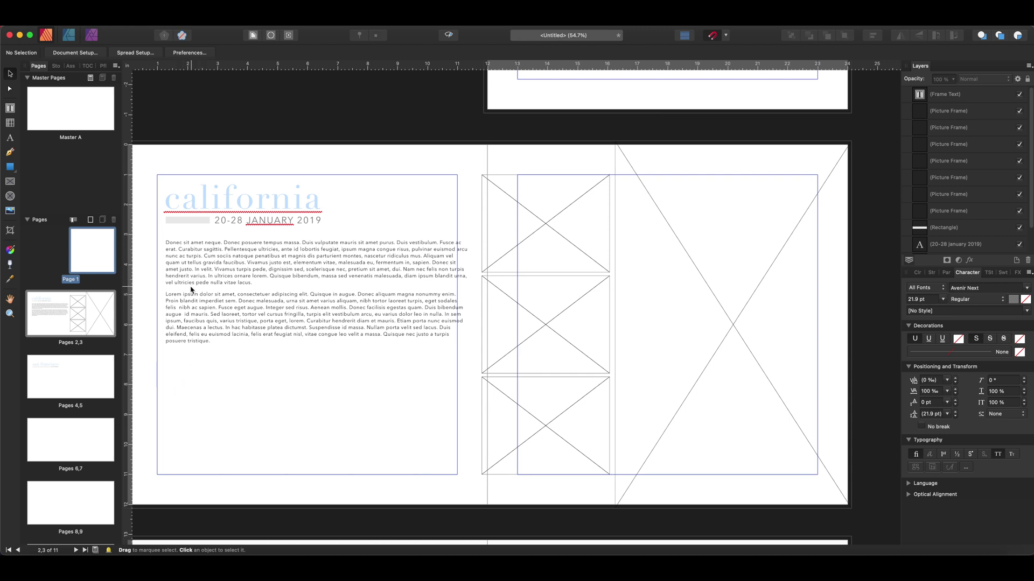
left_click(535, 222)
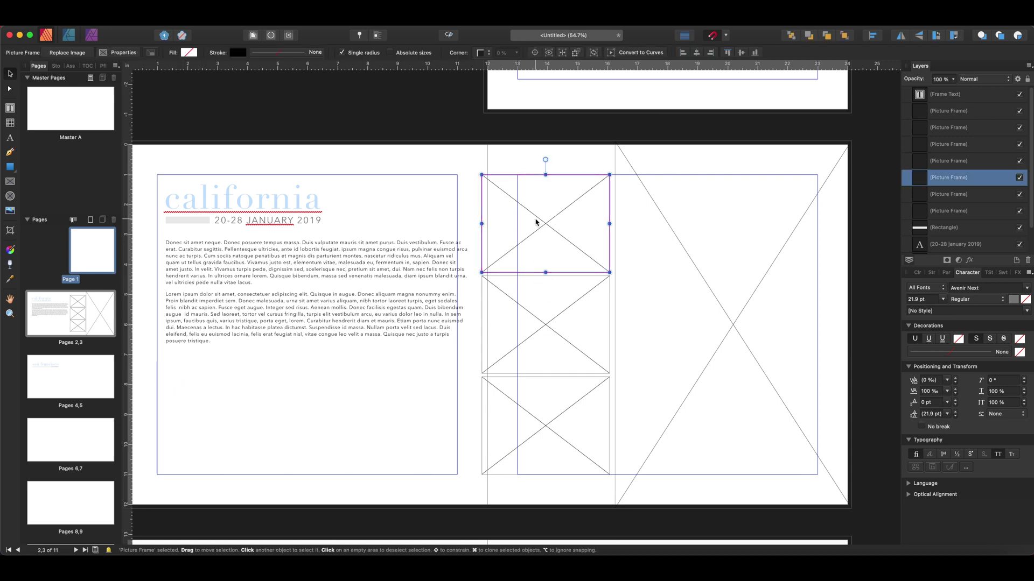
left_click_drag(535, 223, 221, 405)
left_click_drag(286, 420, 463, 427)
left_click(246, 404, "shift")
left_click(424, 364)
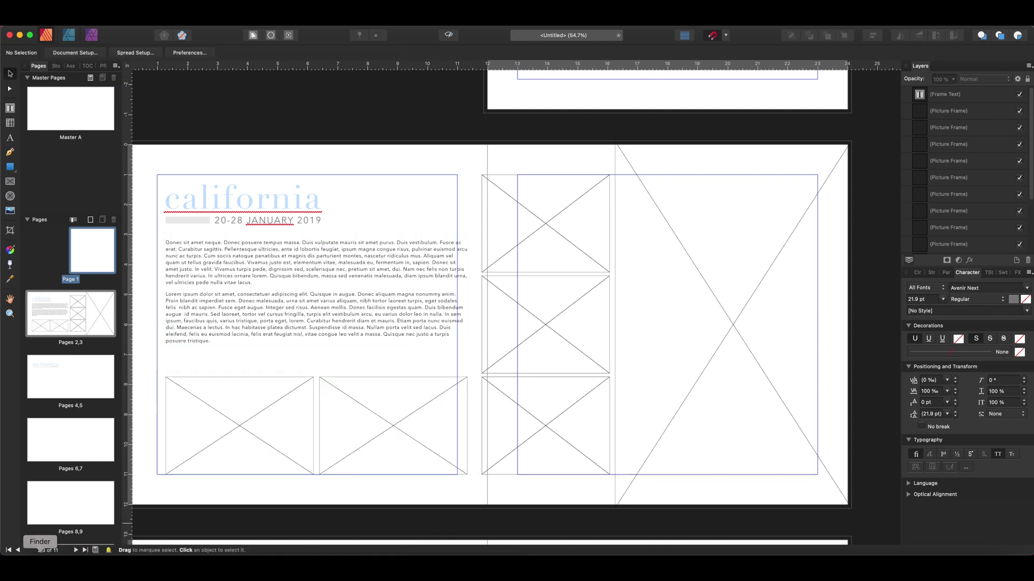
Fill the large right frame and three column frames with maipo-349, sunset, maipo-347 and maipo-340 photos.
left_click(41, 550)
left_click_drag(193, 514, 765, 270)
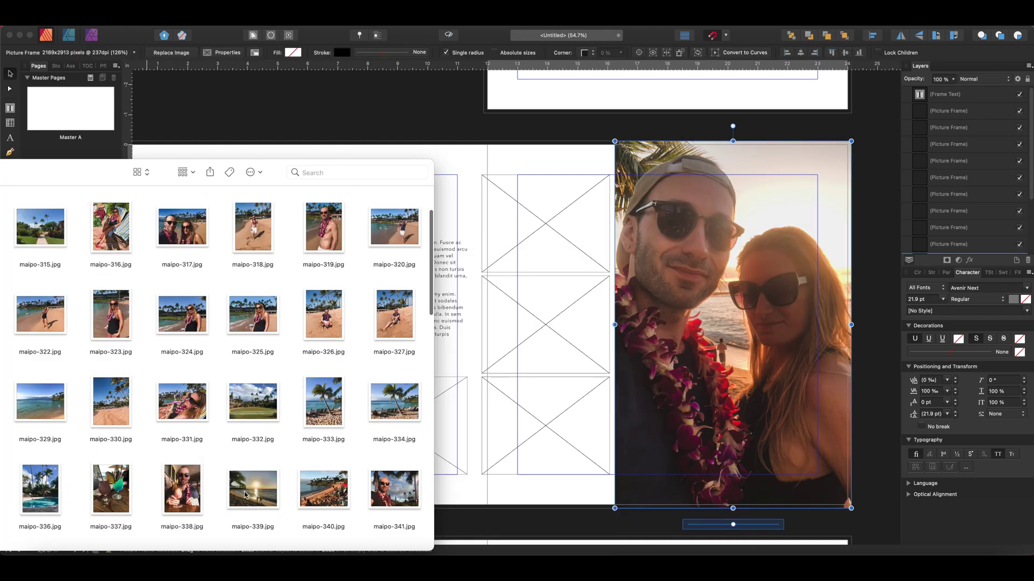
left_click_drag(245, 494, 538, 232)
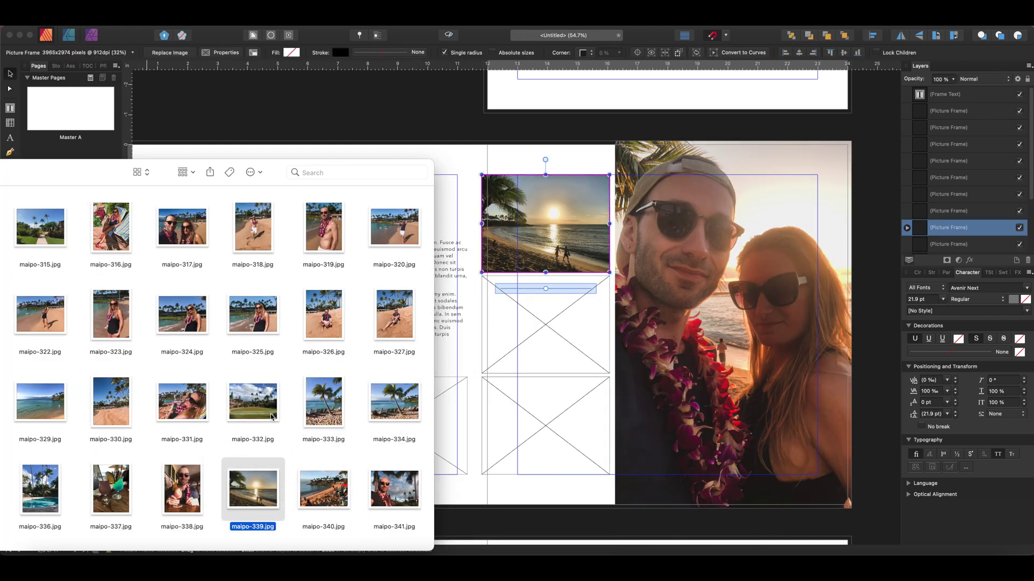
scroll(277, 421, "down", 3)
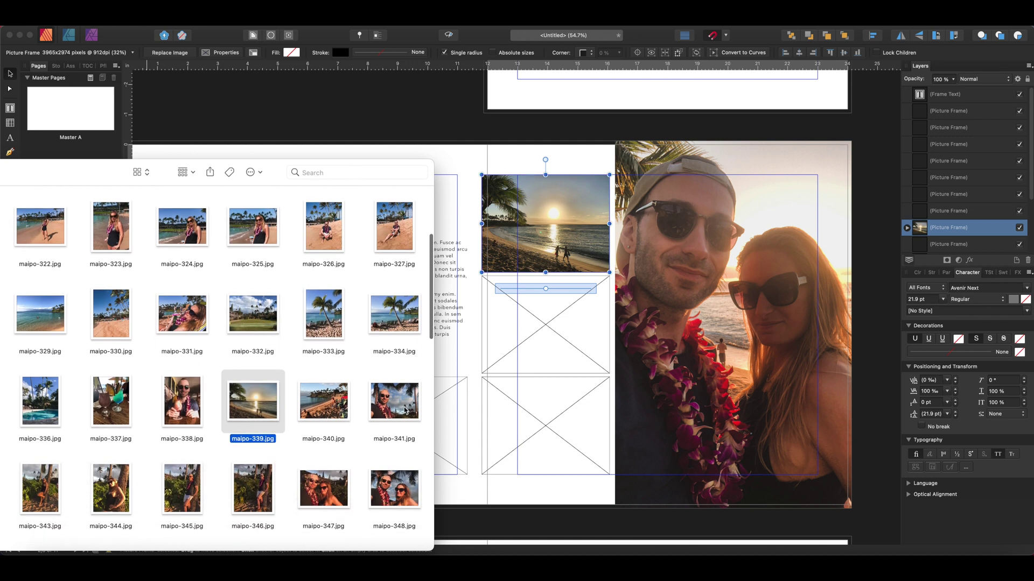
left_click_drag(329, 498, 533, 340)
left_click_drag(323, 402, 532, 423)
Fill the two lower frames with a food photo and a sunset photo.
scroll(532, 422, "left", 5)
left_click_drag(253, 401, 603, 426)
left_click_drag(115, 496, 473, 427)
left_click(598, 164)
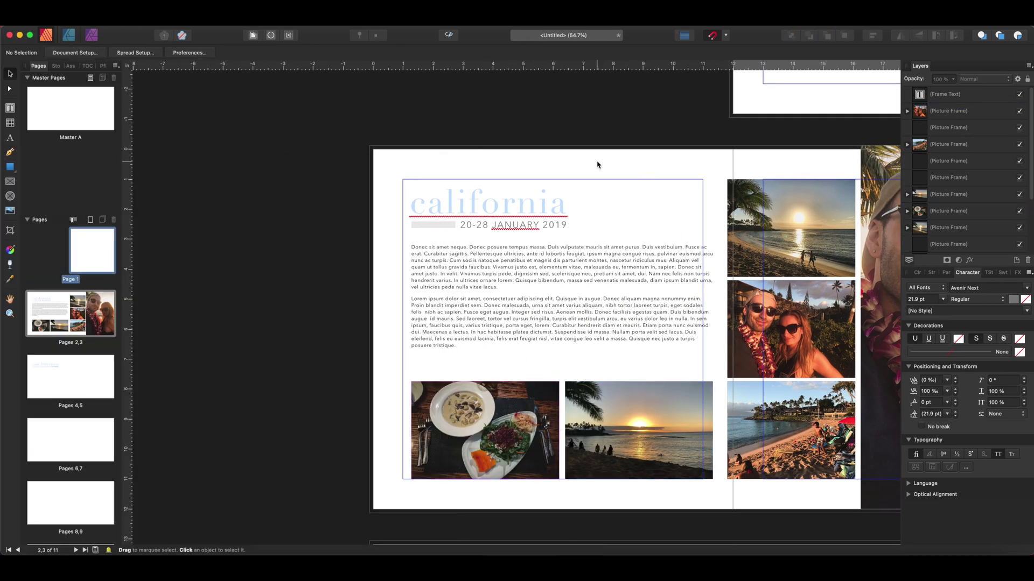
scroll(597, 164, "right", 5)
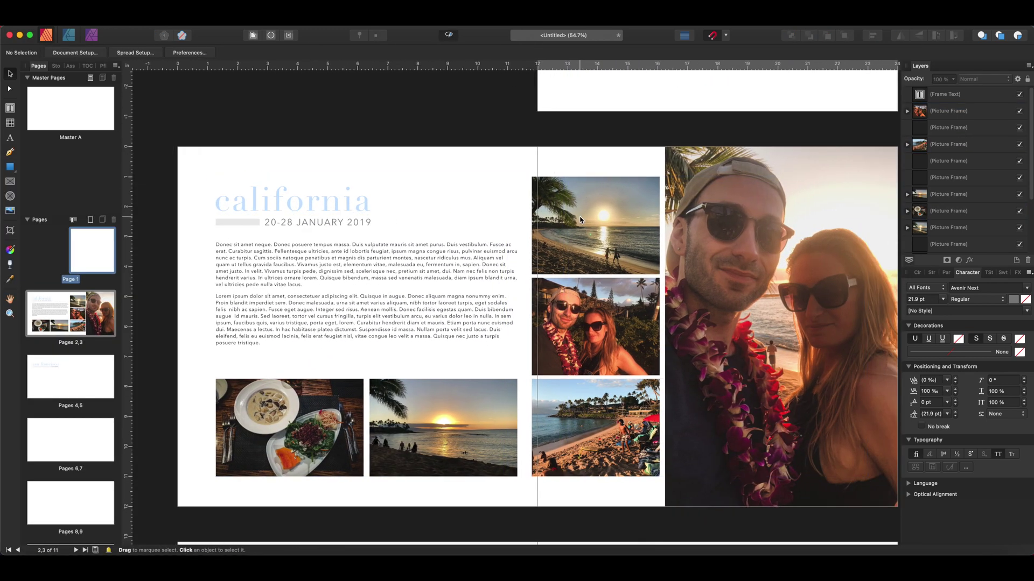
scroll(580, 220, "down", 5)
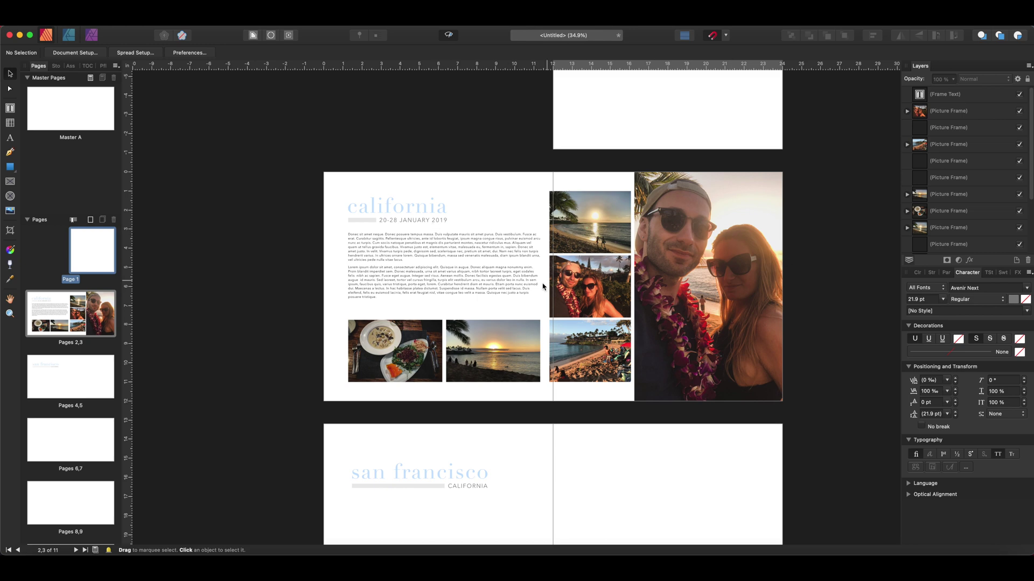
scroll(536, 292, "left", 2)
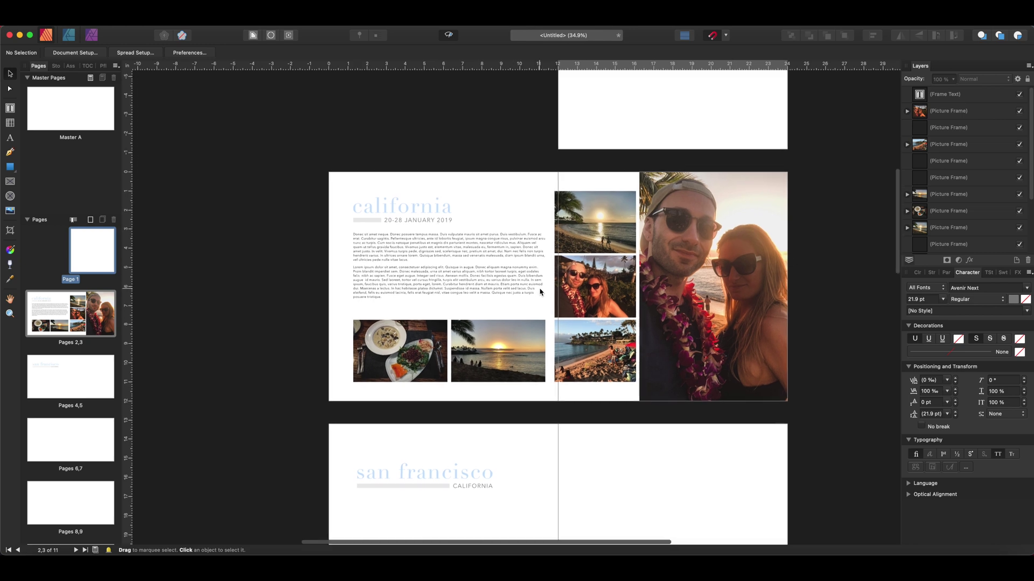
scroll(539, 293, "right", 3)
scroll(539, 293, "up", 5)
scroll(536, 294, "down", 4)
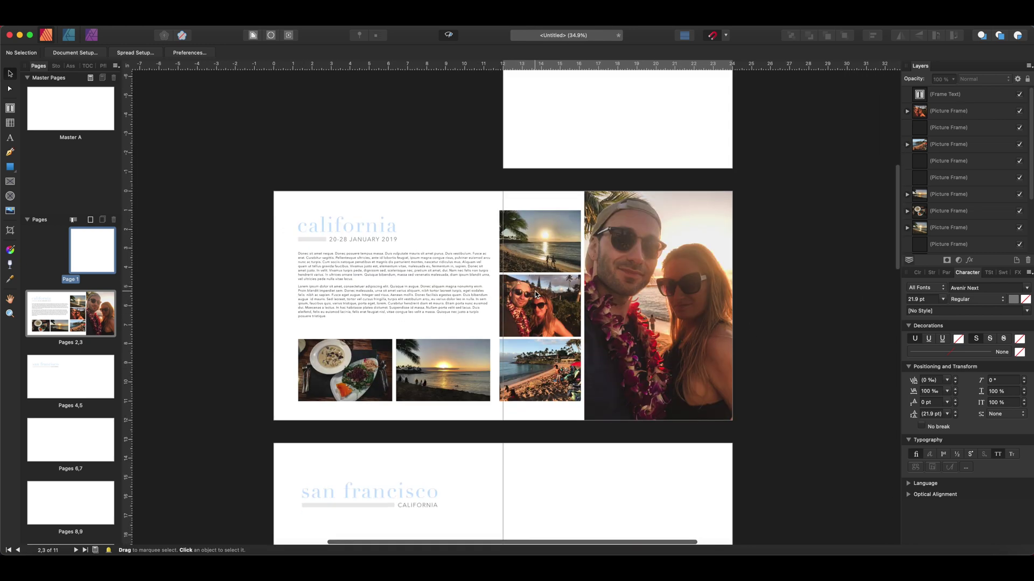